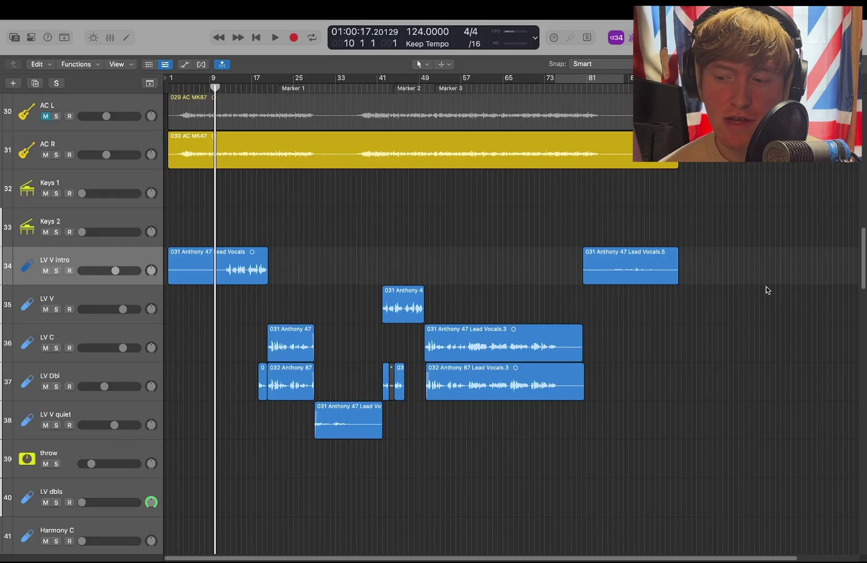
# Look over the lead vocal tracks, selecting LV V intro and LV Dbl to see which regions each one holds.
pyautogui.scroll(-1, 766, 289)
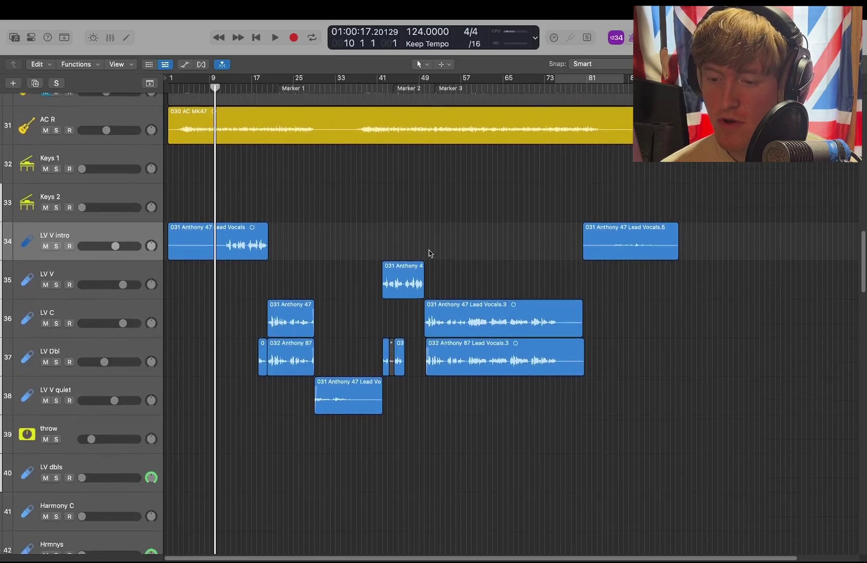
pyautogui.scroll(4, 333, 229)
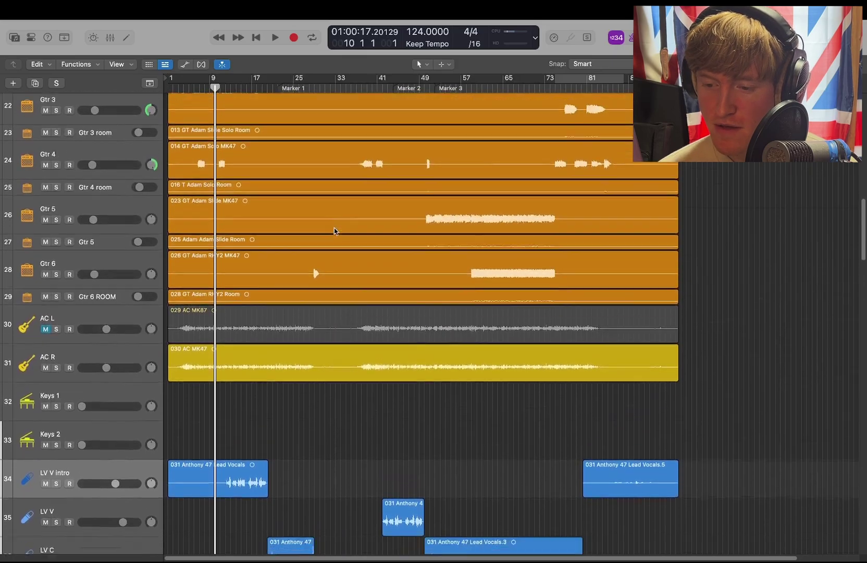
pyautogui.scroll(-5, 334, 231)
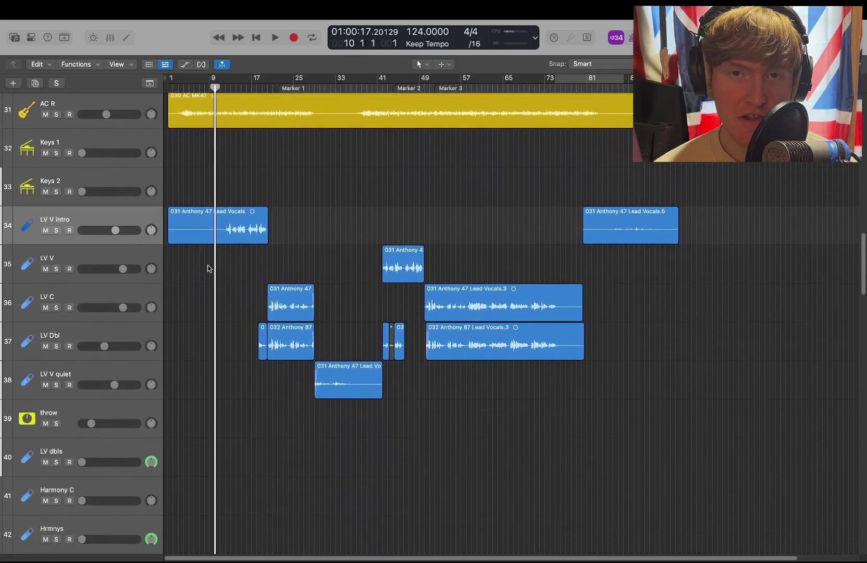
pyautogui.click(115, 221)
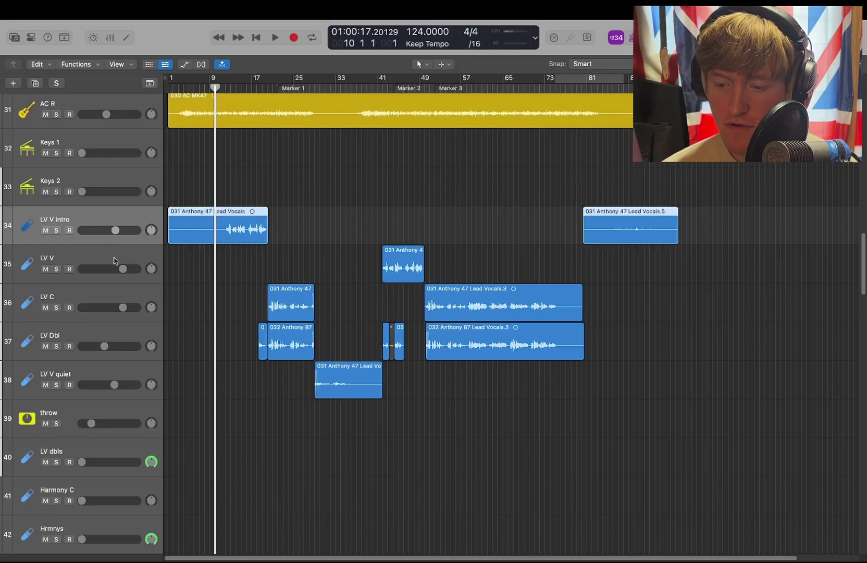
pyautogui.click(105, 340)
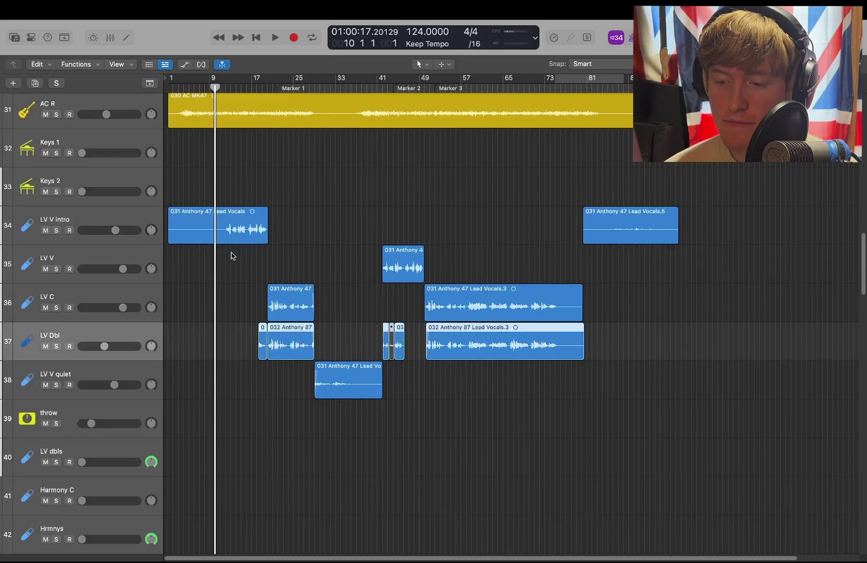
pyautogui.click(129, 218)
pyautogui.scroll(1, 267, 232)
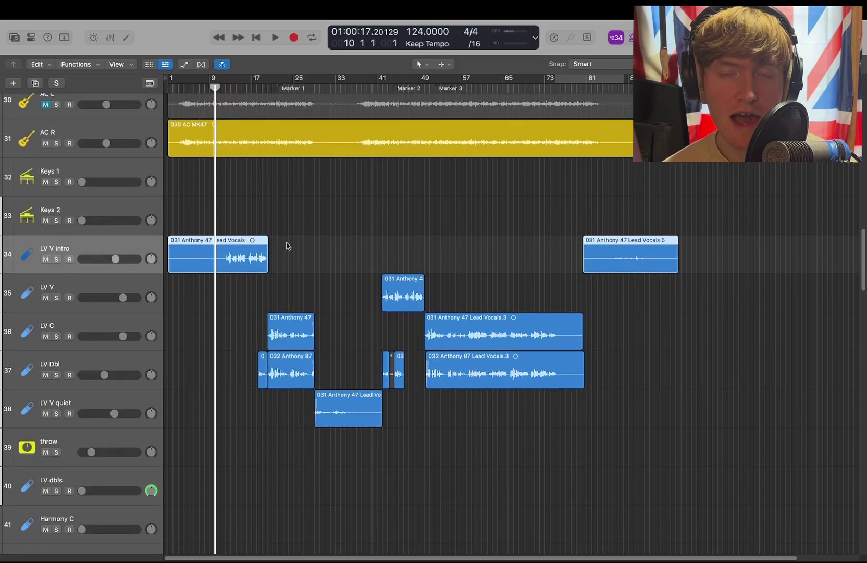
# Zoom in on the timeline and examine how the lead vocal regions are split across tracks from the intro onward.
pyautogui.press('super+Right')
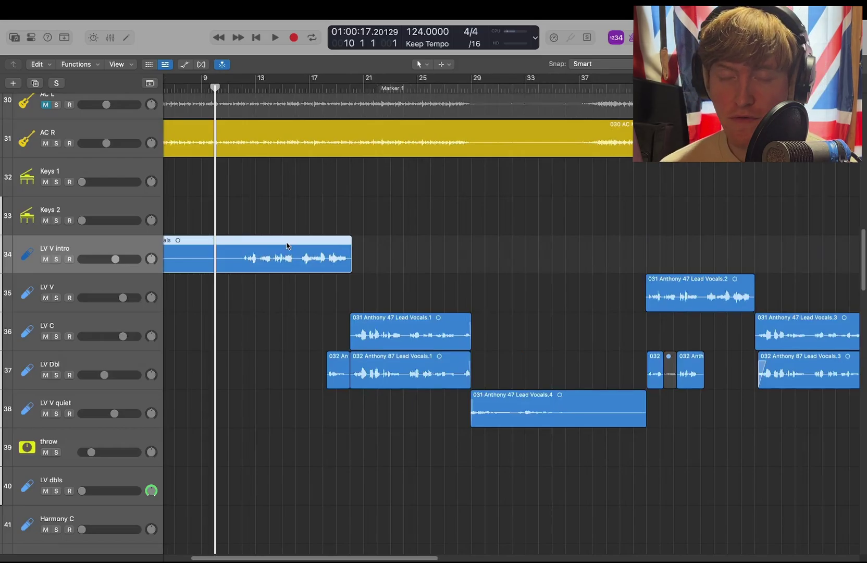
pyautogui.hscroll(-3, 291, 253)
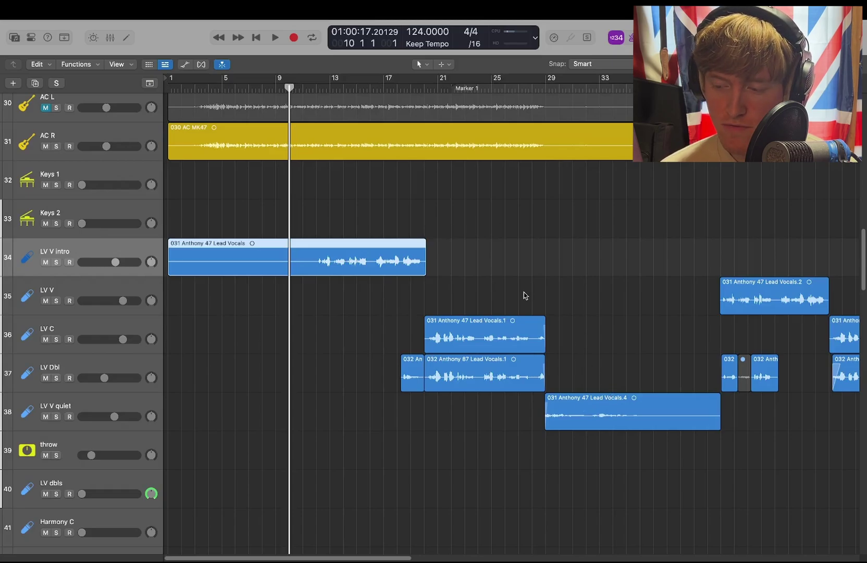
pyautogui.hscroll(2, 522, 294)
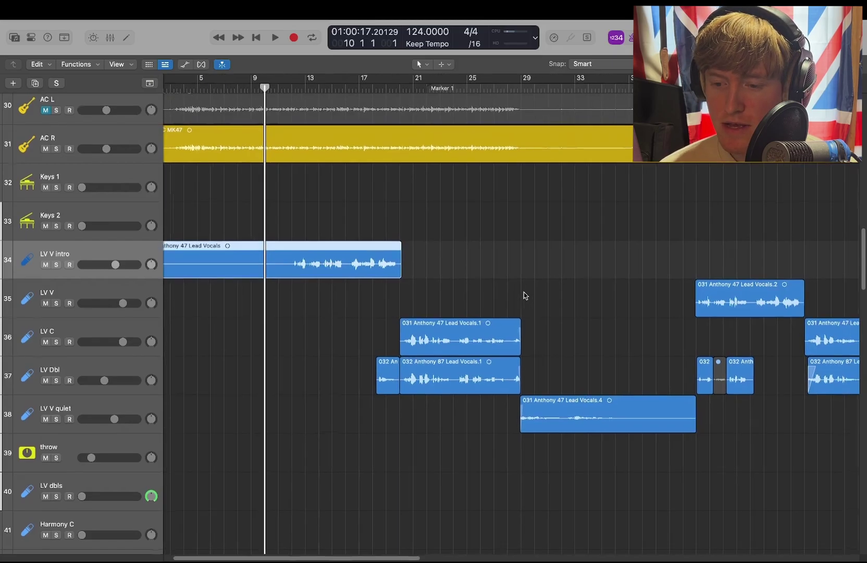
pyautogui.scroll(2, 522, 294)
pyautogui.hscroll(3, 416, 284)
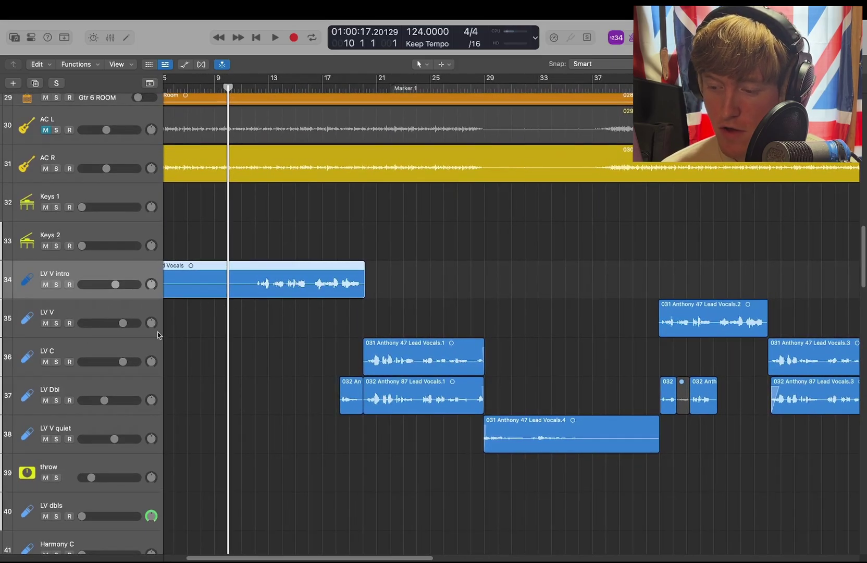
pyautogui.hscroll(-4, 254, 309)
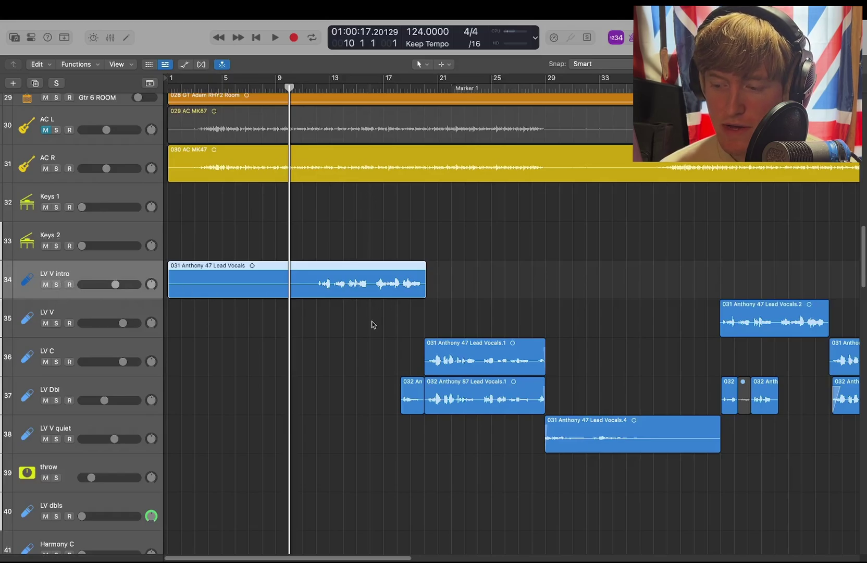
# Select the LV V, LV C, LV Dbl and LV V quiet tracks in turn to review each one's vocal regions.
pyautogui.click(119, 313)
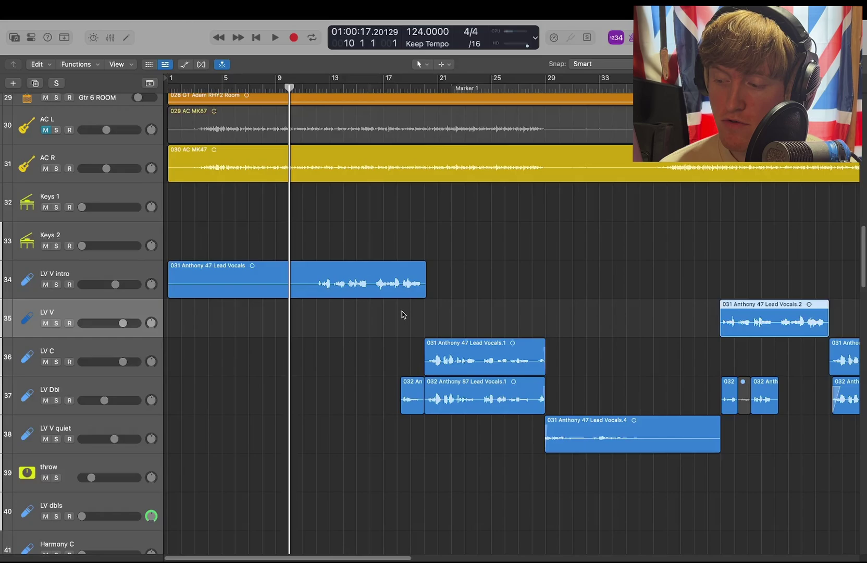
pyautogui.hscroll(5, 818, 263)
pyautogui.hscroll(-5, 429, 294)
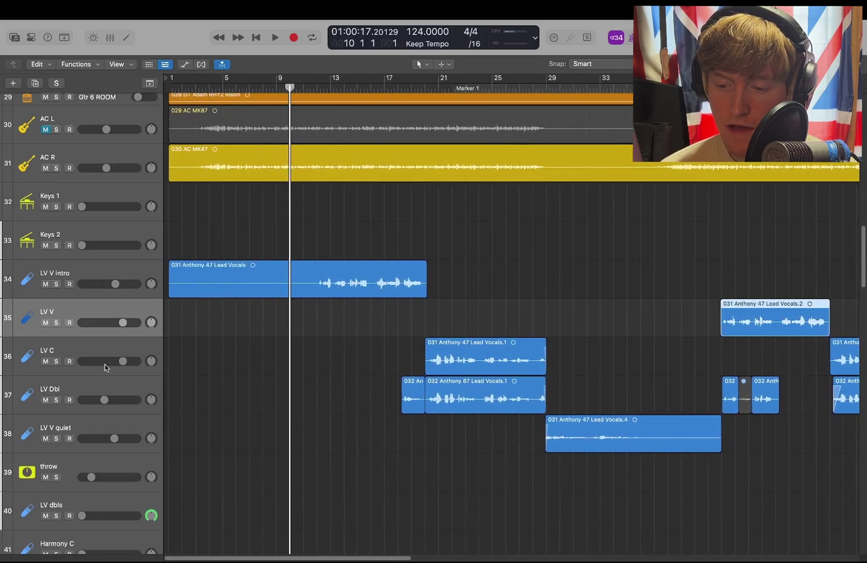
pyautogui.click(102, 354)
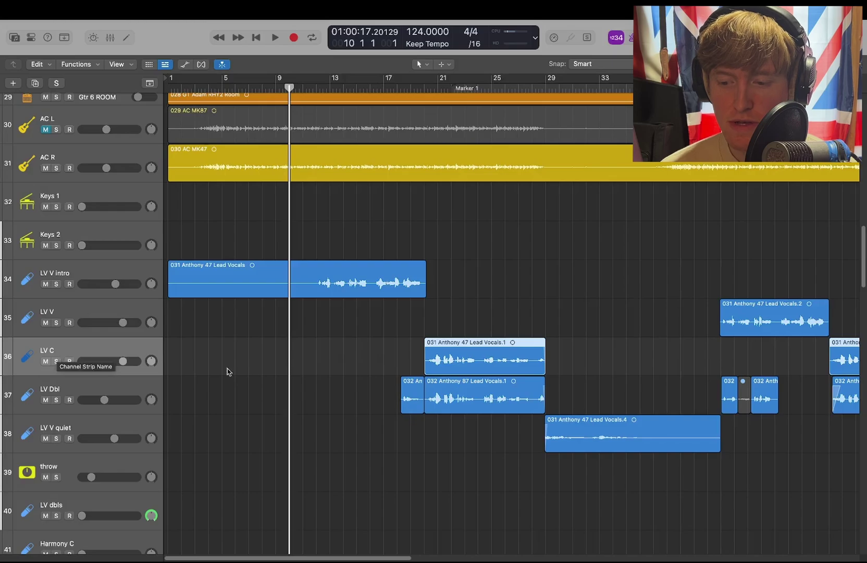
pyautogui.scroll(-2, 227, 369)
pyautogui.click(115, 364)
pyautogui.hscroll(8, 227, 377)
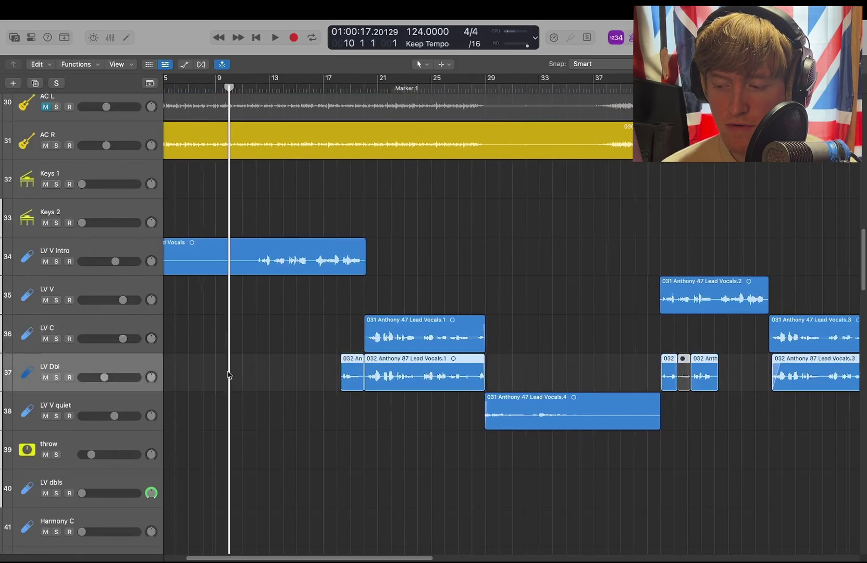
pyautogui.scroll(-2, 387, 387)
pyautogui.click(116, 355)
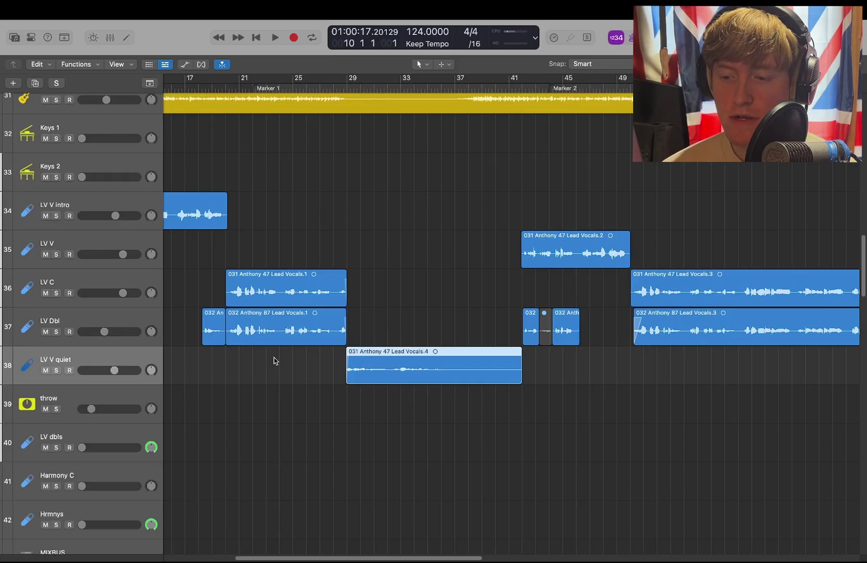
# Select the LV V intro track, show the mixer and inspect the SSLChannel plug-in on its channel strip, closing it when done.
pyautogui.hscroll(-5, 273, 359)
pyautogui.scroll(3, 273, 359)
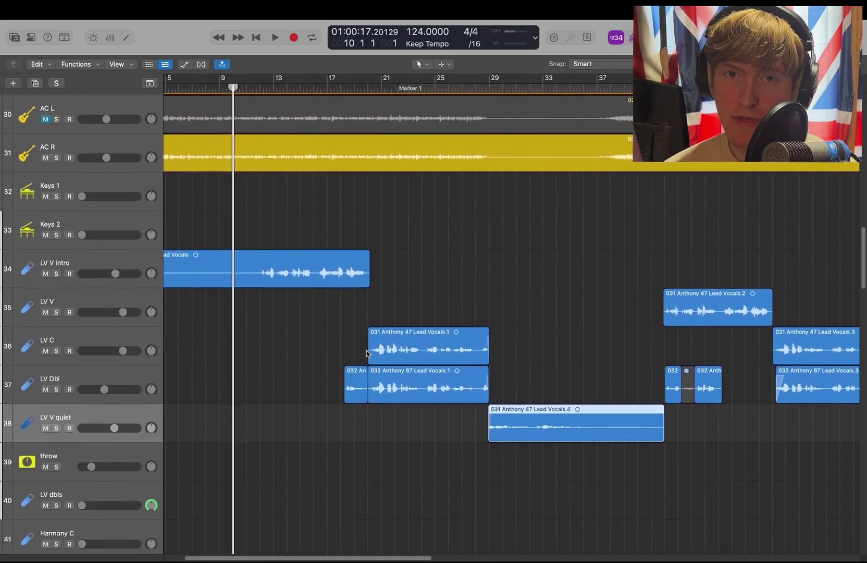
pyautogui.hscroll(-2, 329, 309)
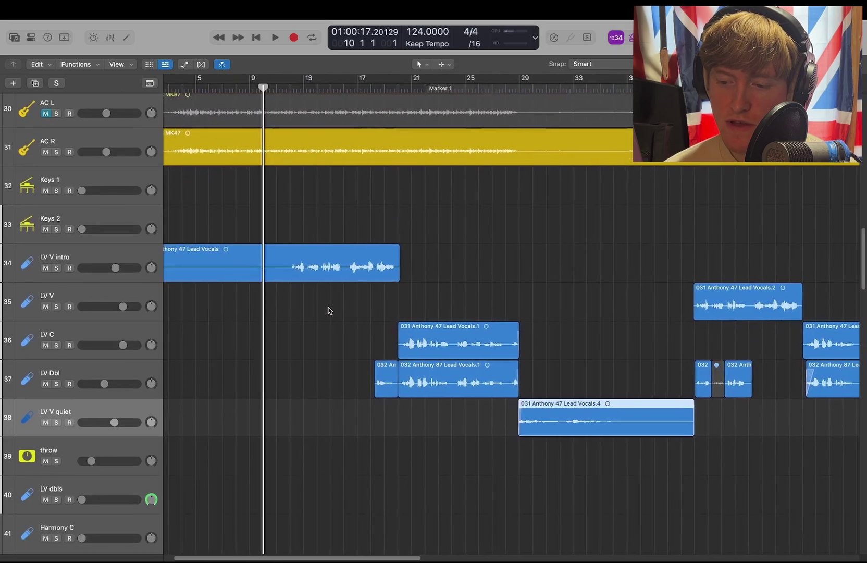
pyautogui.scroll(-1, 329, 309)
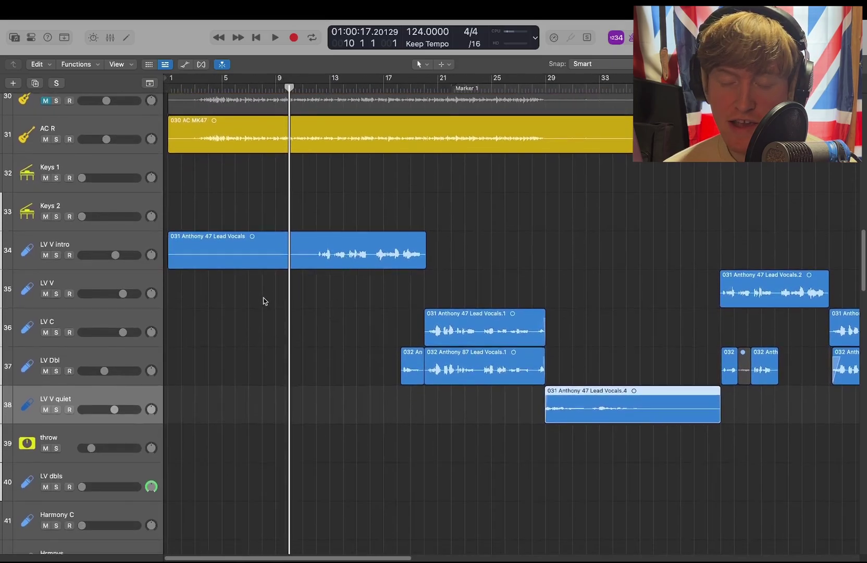
pyautogui.click(131, 242)
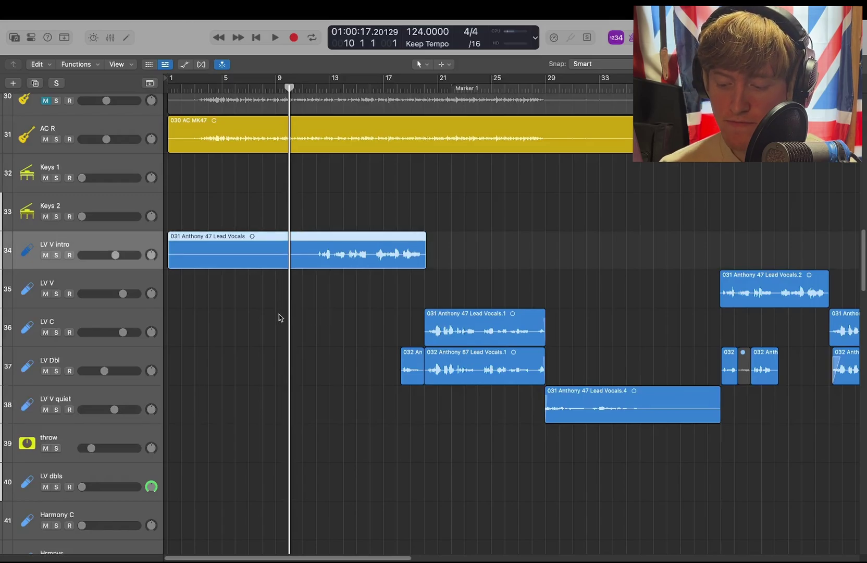
pyautogui.press('x')
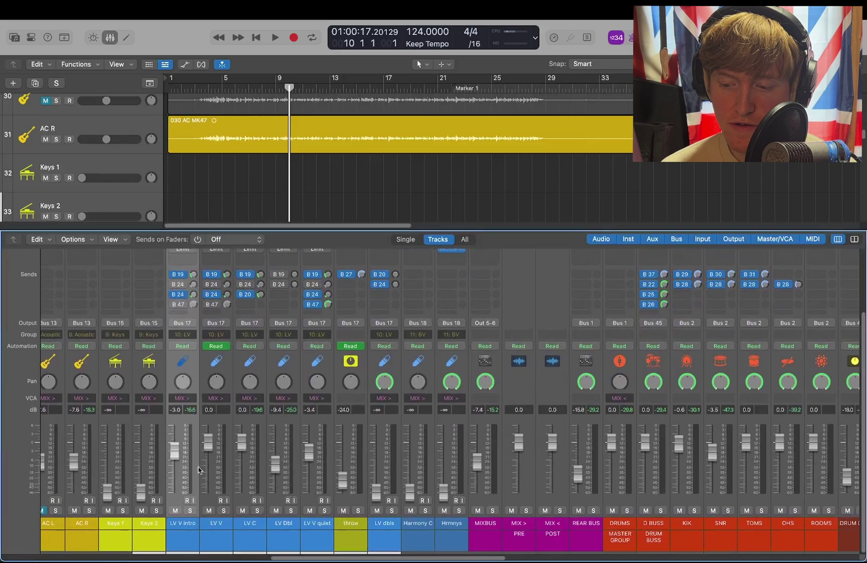
pyautogui.scroll(3, 201, 440)
pyautogui.click(182, 293)
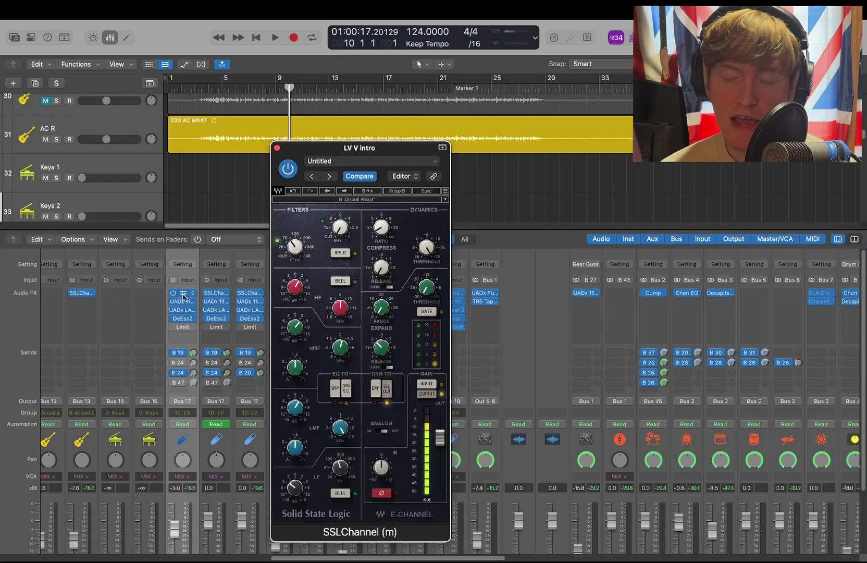
pyautogui.click(276, 149)
# Play back the LV V intro vocal from bar 12 to just past bar 20.
pyautogui.scroll(-5, 277, 151)
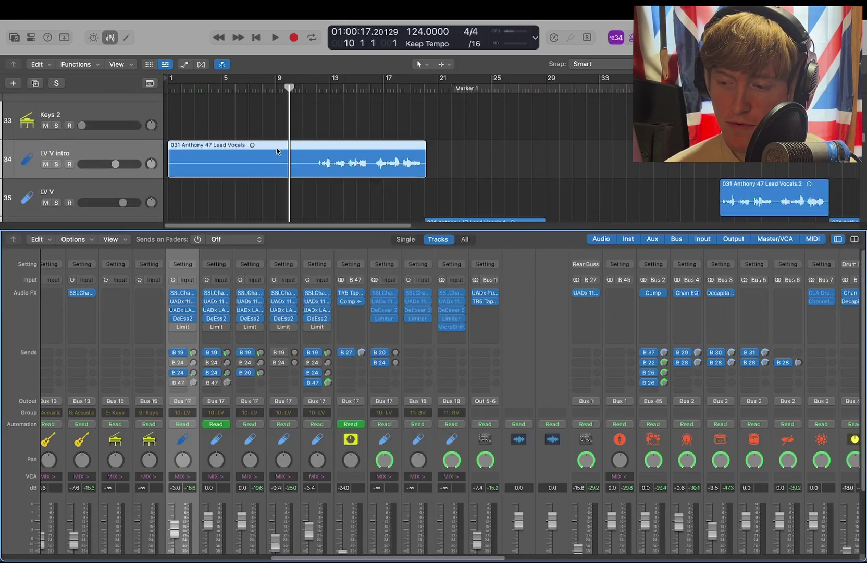
pyautogui.scroll(1, 321, 126)
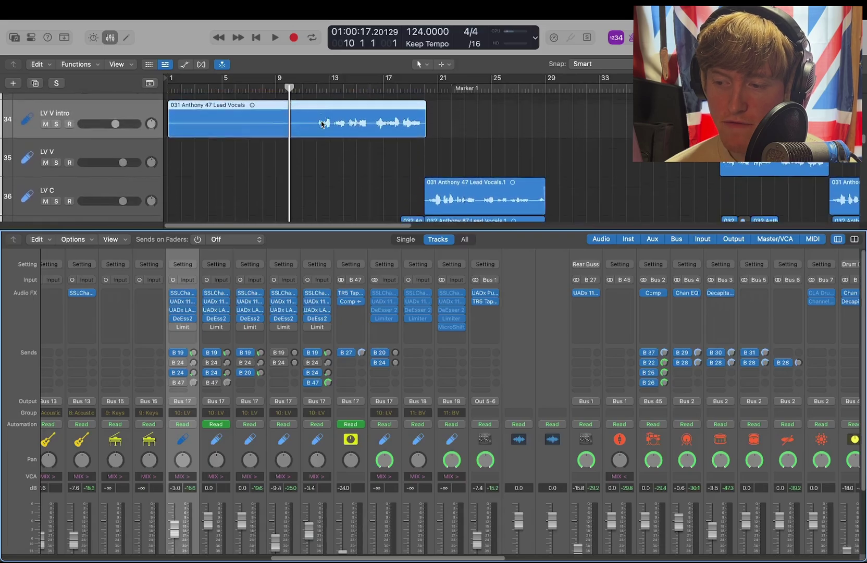
pyautogui.scroll(3, 322, 156)
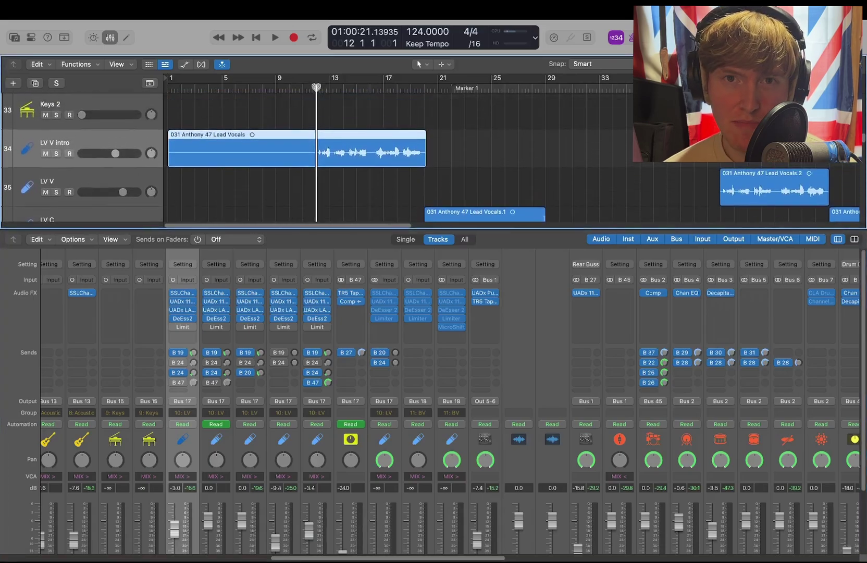
pyautogui.press('space')
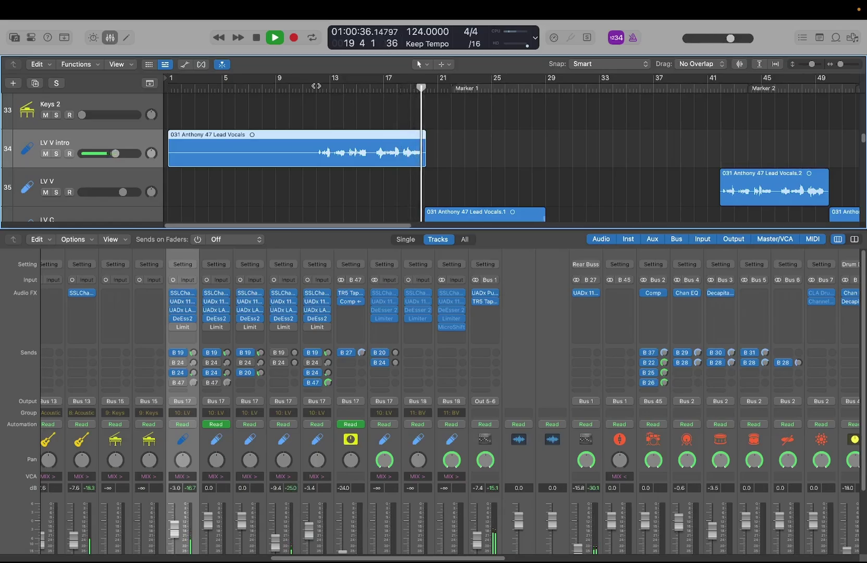
pyautogui.press('space')
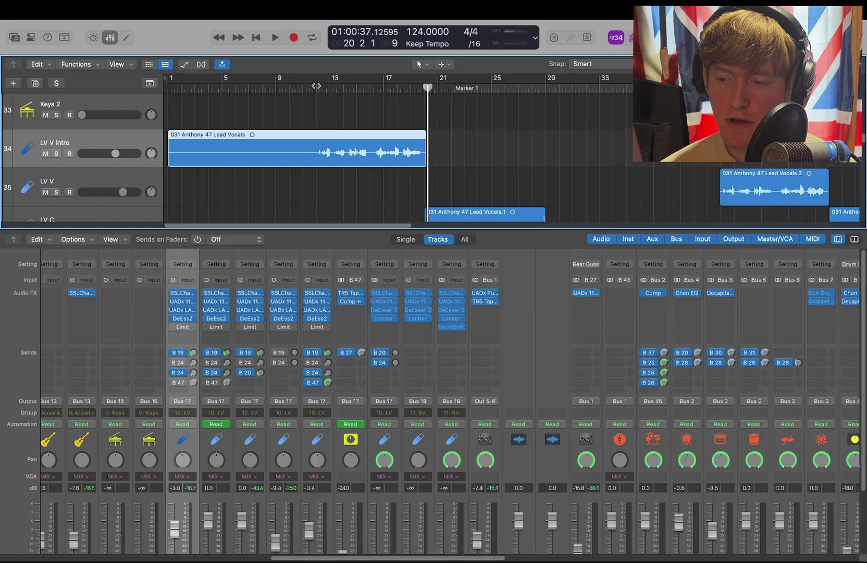
# Review the plug-in chains, sends and fader settings of the lead vocal channels in the mixer.
pyautogui.scroll(-2, 348, 106)
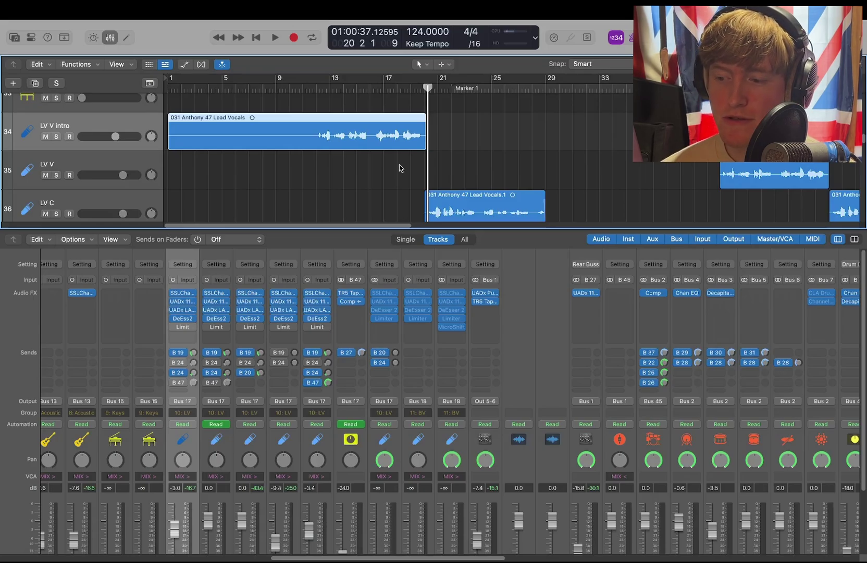
pyautogui.scroll(-2, 399, 168)
pyautogui.scroll(-1, 274, 424)
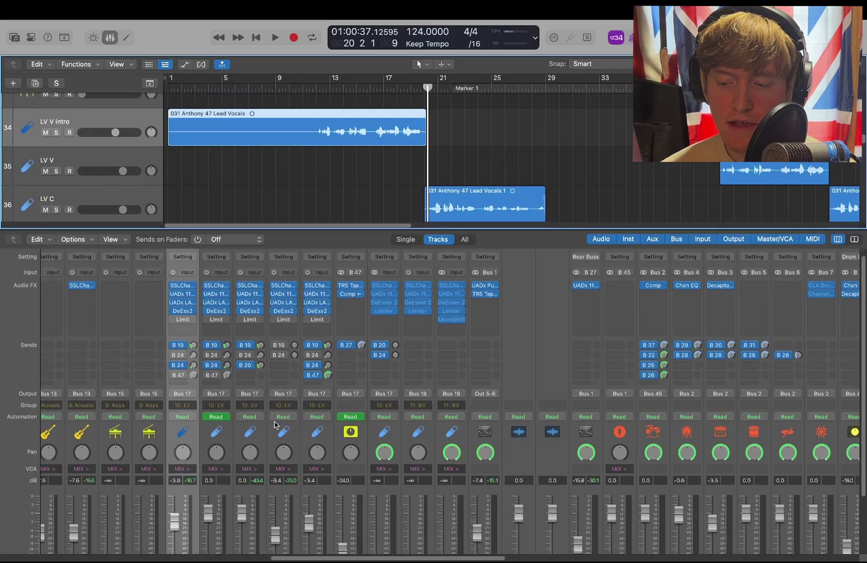
pyautogui.scroll(-5, 274, 425)
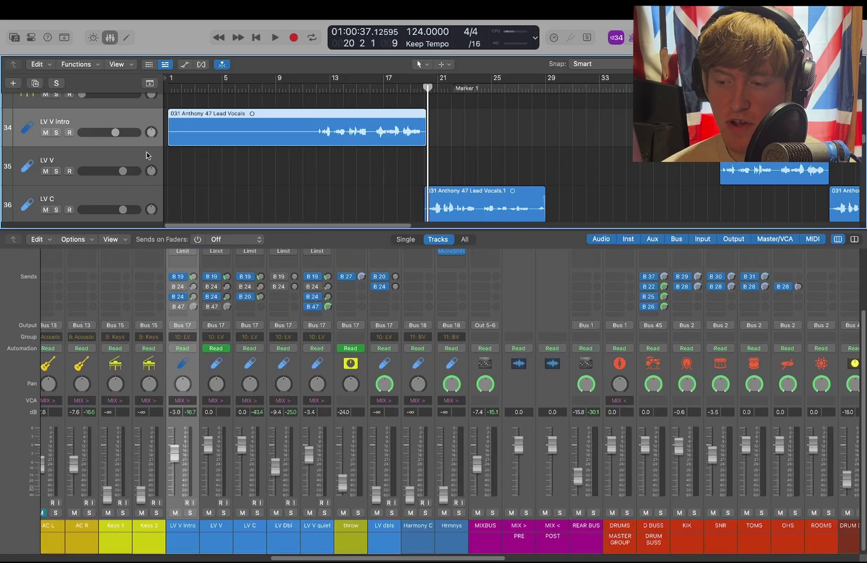
pyautogui.scroll(5, 250, 339)
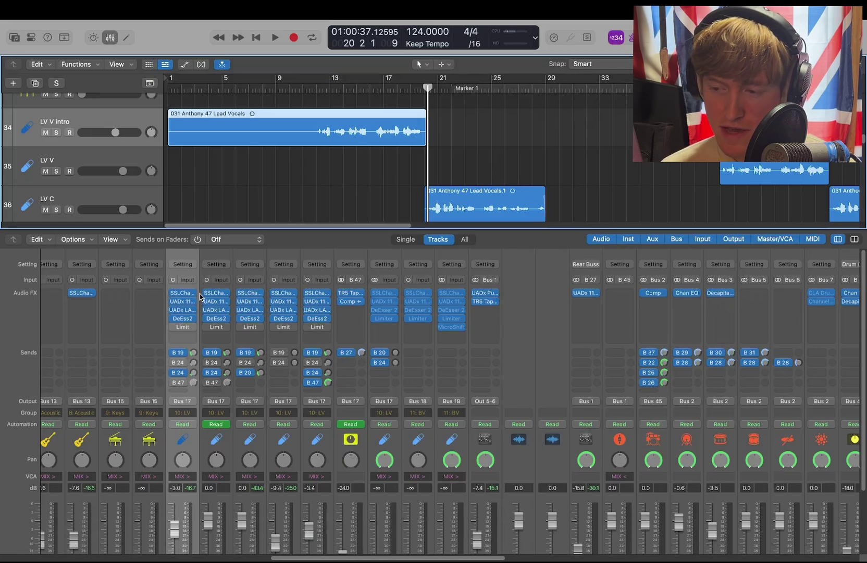
pyautogui.moveTo(216, 292)
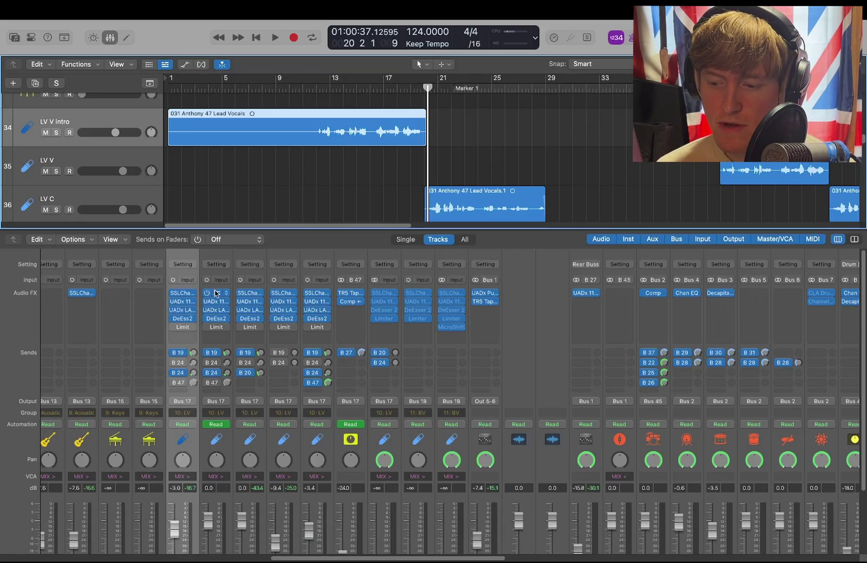
pyautogui.scroll(-5, 216, 294)
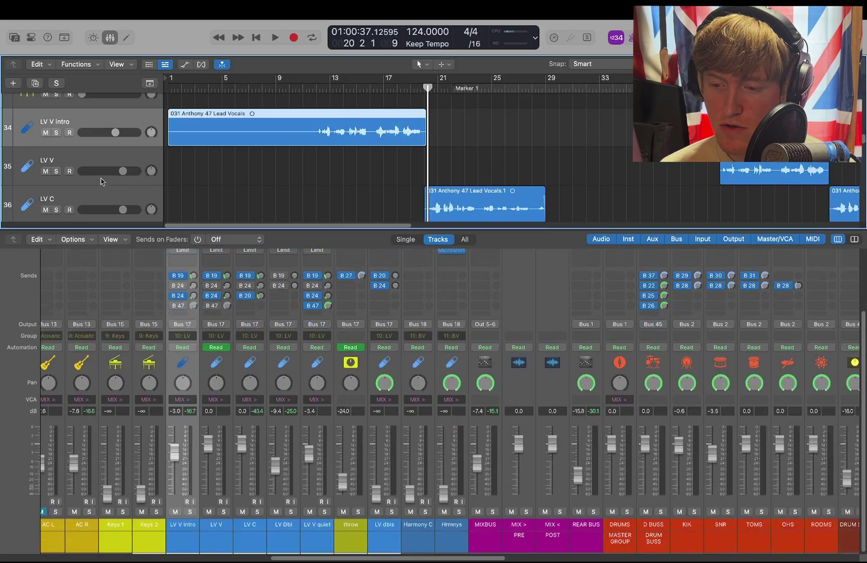
# Select the LV C track and open the SSLChannel plug-in on its channel strip.
pyautogui.click(97, 197)
pyautogui.scroll(5, 279, 307)
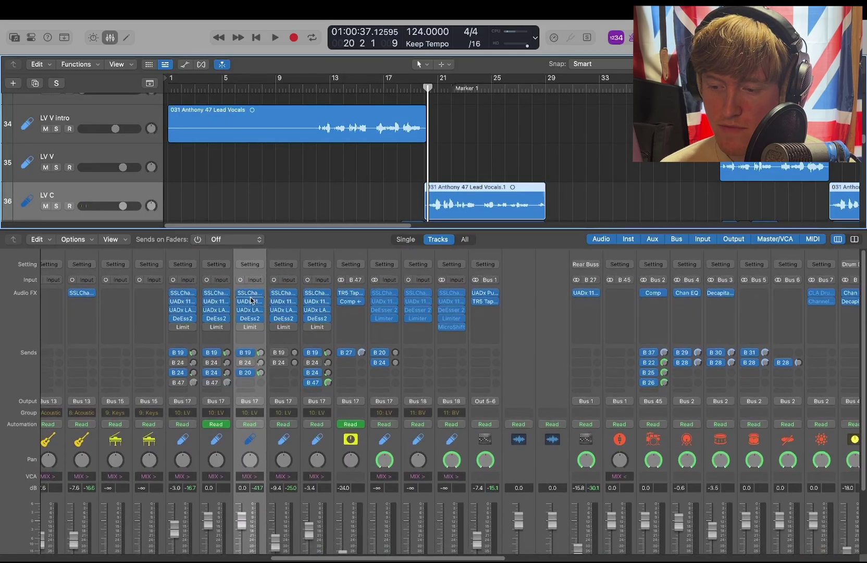
pyautogui.click(251, 294)
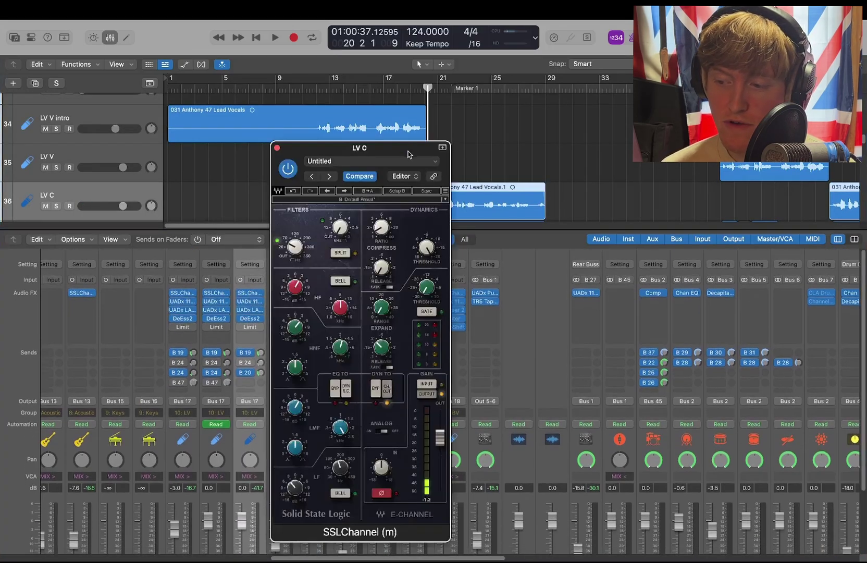
# Open the SSLChannel plug-in of LV V intro and place it side by side with the LV C one for comparison.
pyautogui.moveTo(409, 148); pyautogui.dragTo(714, 143)
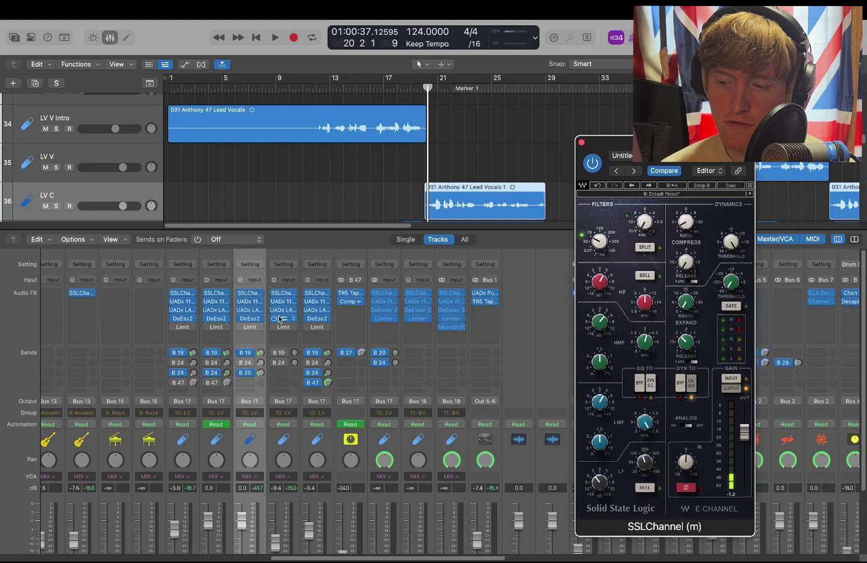
pyautogui.click(184, 295)
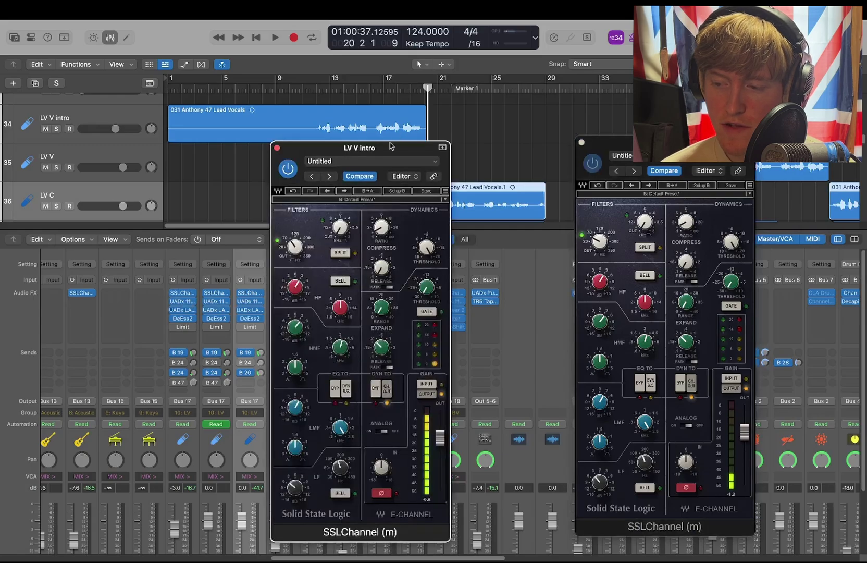
pyautogui.moveTo(391, 148); pyautogui.dragTo(341, 151)
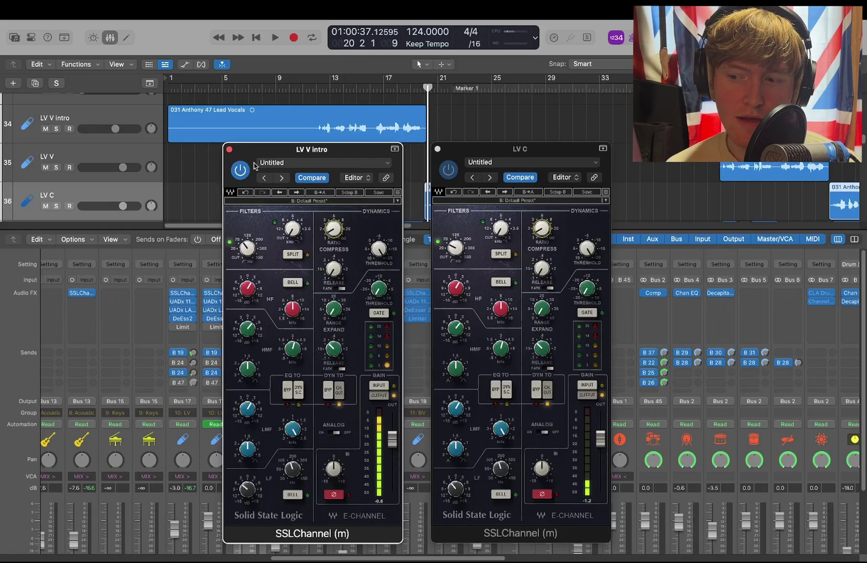
# Play the LV V intro vocal from bar 12 and adjust the compressor ratio on its SSLChannel.
pyautogui.click(318, 92)
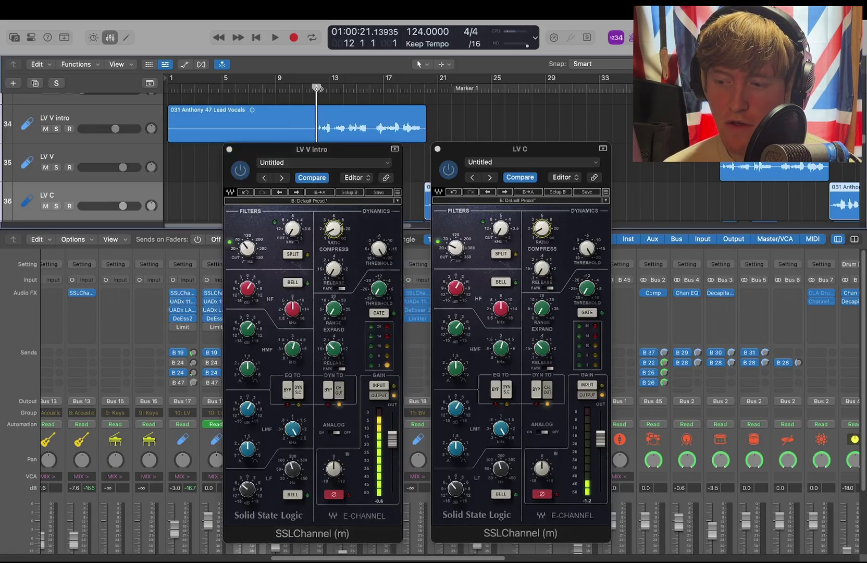
pyautogui.scroll(-2, 375, 125)
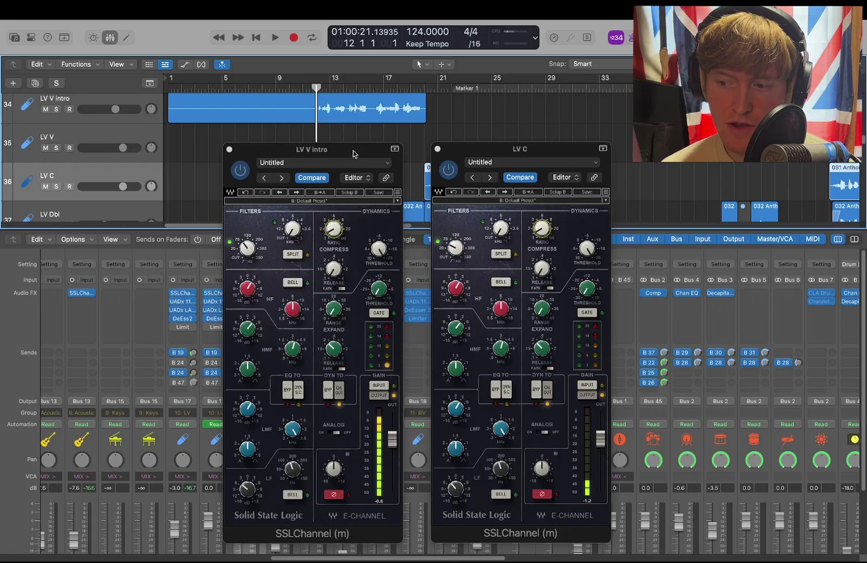
pyautogui.press('space')
pyautogui.click(342, 229)
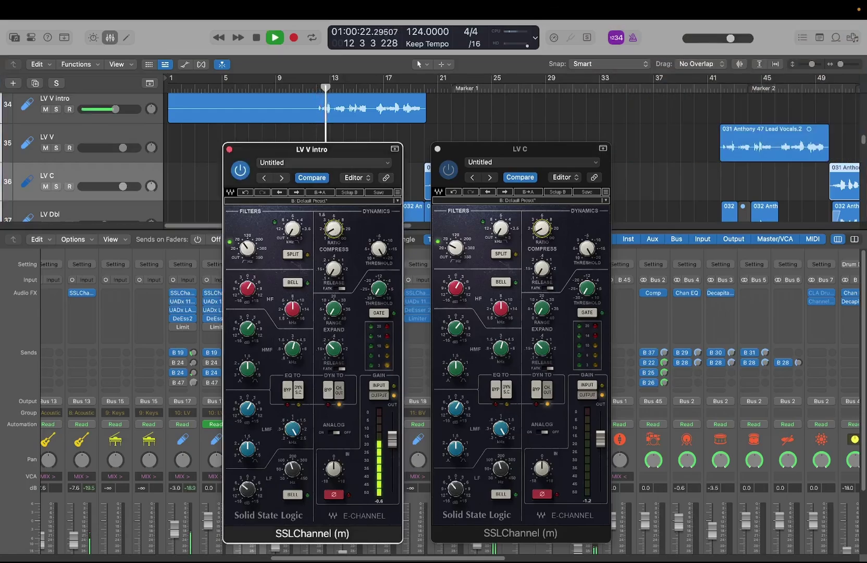
pyautogui.moveTo(333, 228); pyautogui.dragTo(333, 232)
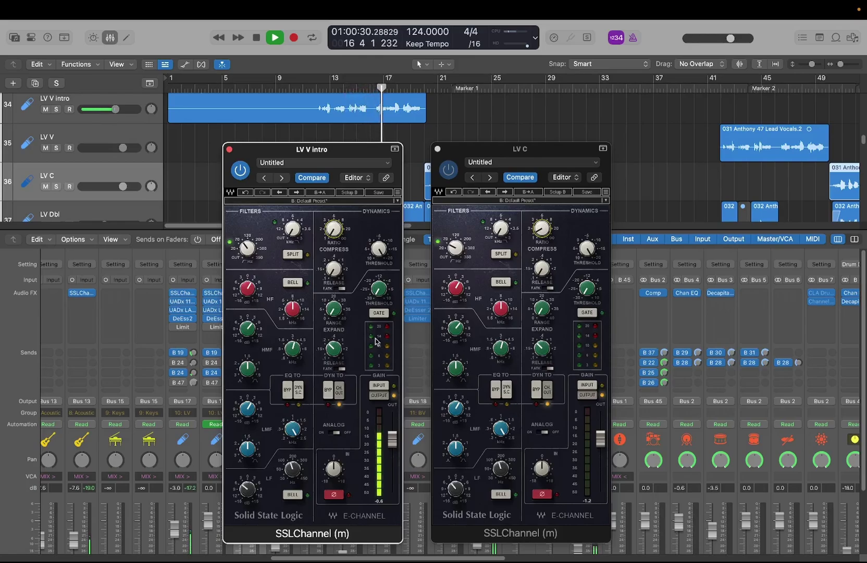
# Replay the LV V intro vocal from bar 12 while adjusting the high-pass and low-pass filters on its SSLChannel, then stop playback.
pyautogui.moveTo(258, 249); pyautogui.dragTo(258, 249)
pyautogui.click(316, 83)
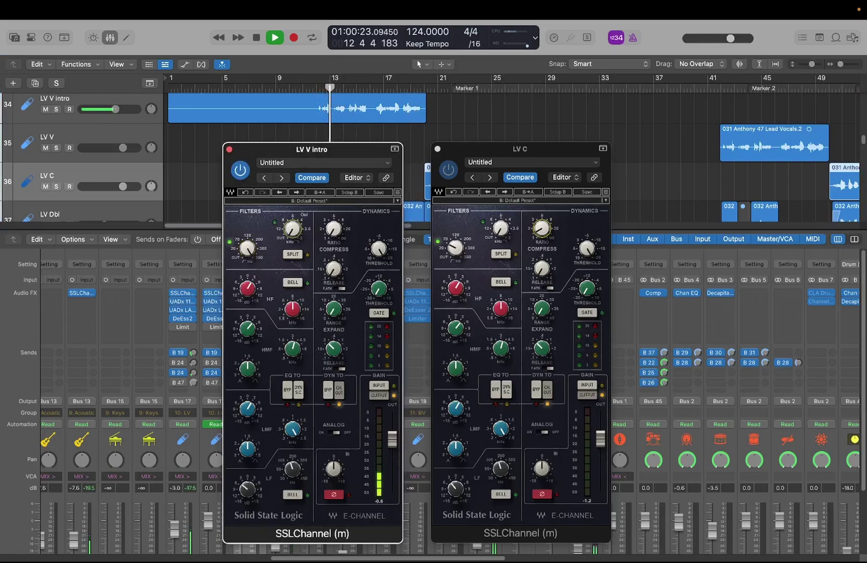
pyautogui.moveTo(293, 228); pyautogui.dragTo(293, 221)
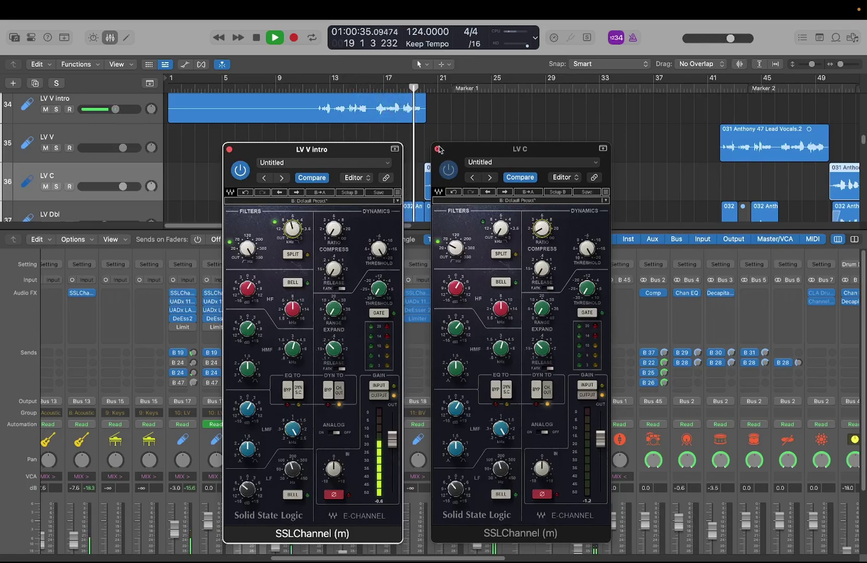
pyautogui.press('space')
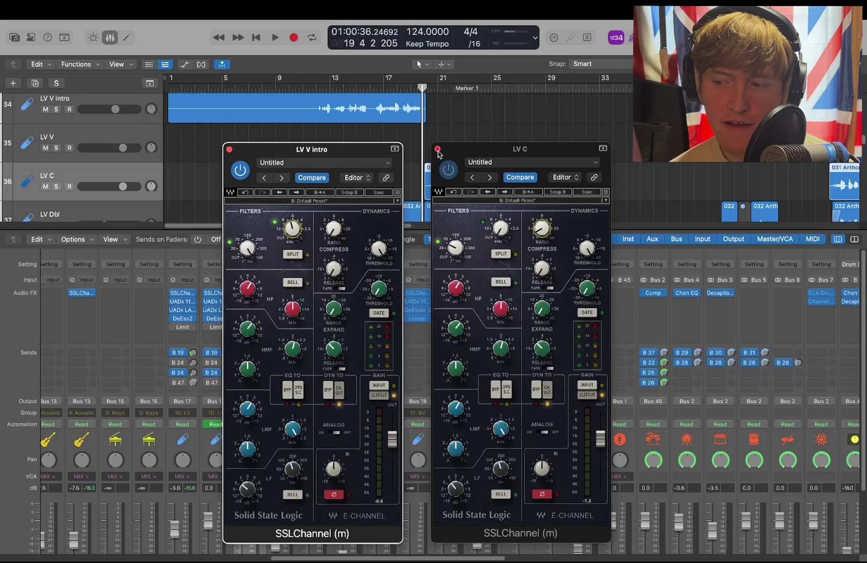
# Close both SSLChannel windows and select the LV V intro channel in the mixer.
pyautogui.click(438, 149)
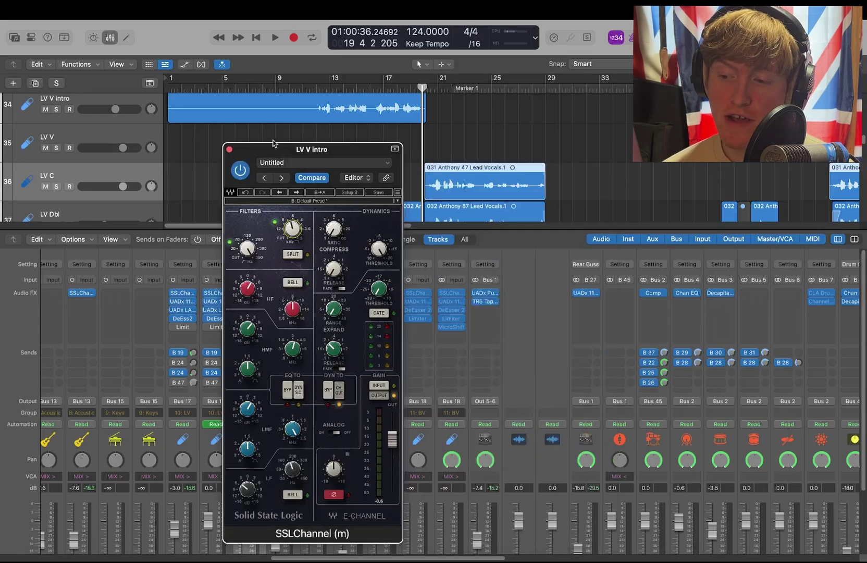
pyautogui.click(229, 151)
pyautogui.scroll(-3, 175, 417)
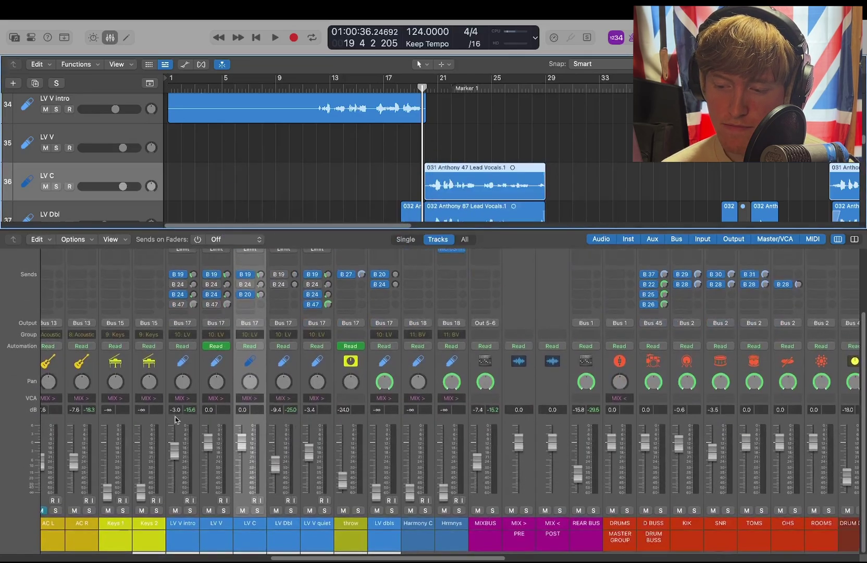
pyautogui.click(176, 424)
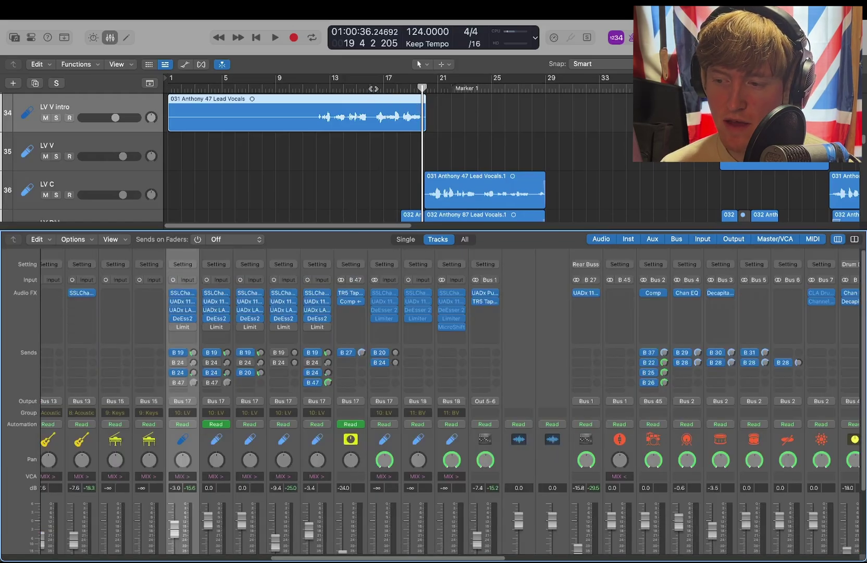
# Play back the song from bar 16 through bar 23 to hear the lead vocal move from LV V intro to LV C.
pyautogui.click(373, 89)
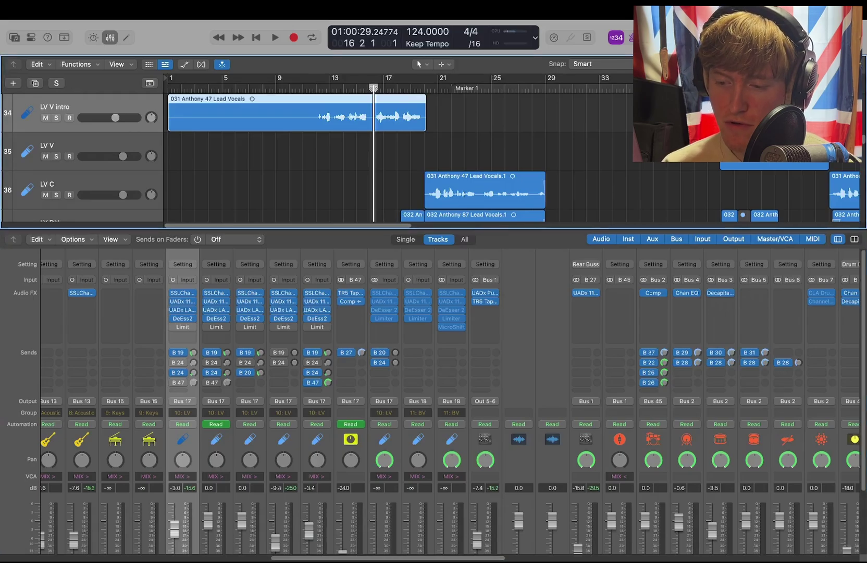
pyautogui.press('space')
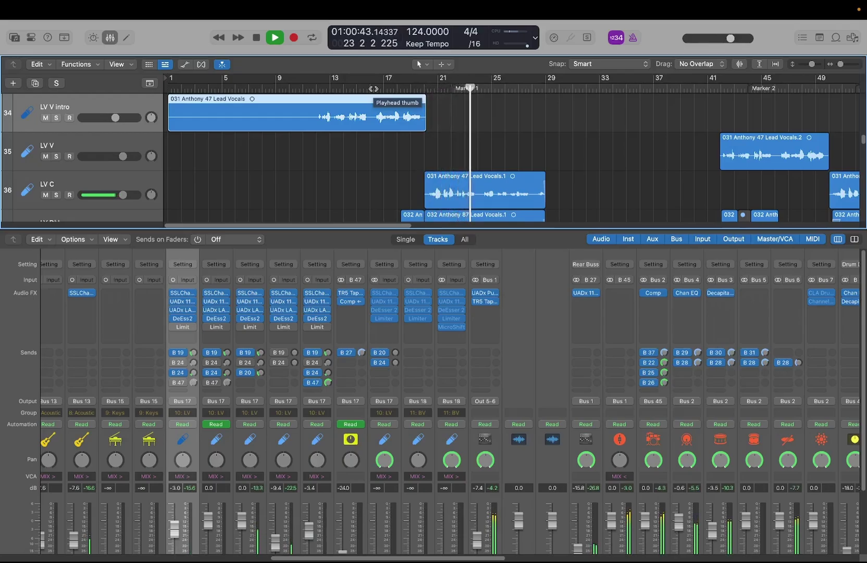
pyautogui.press('space')
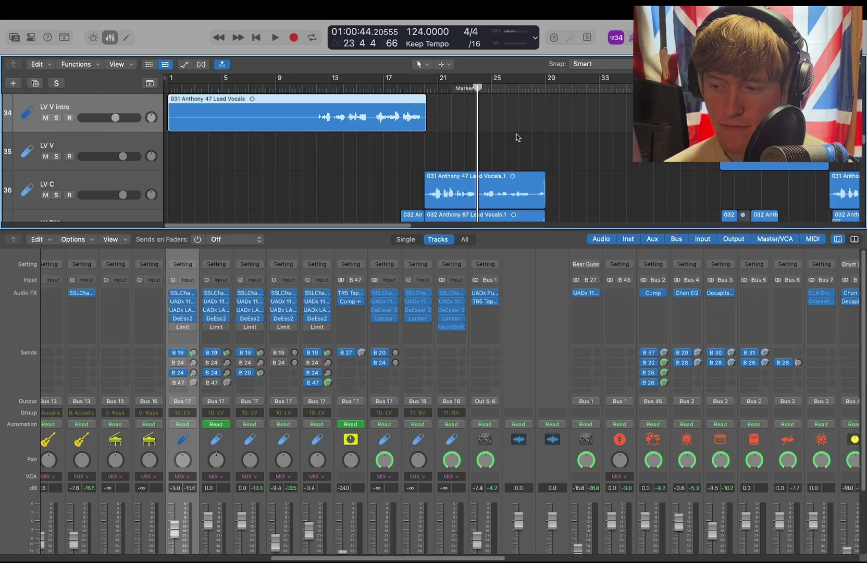
# Hide the mixer and select the LV V quiet track.
pyautogui.scroll(-3, 516, 137)
pyautogui.hscroll(1, 537, 146)
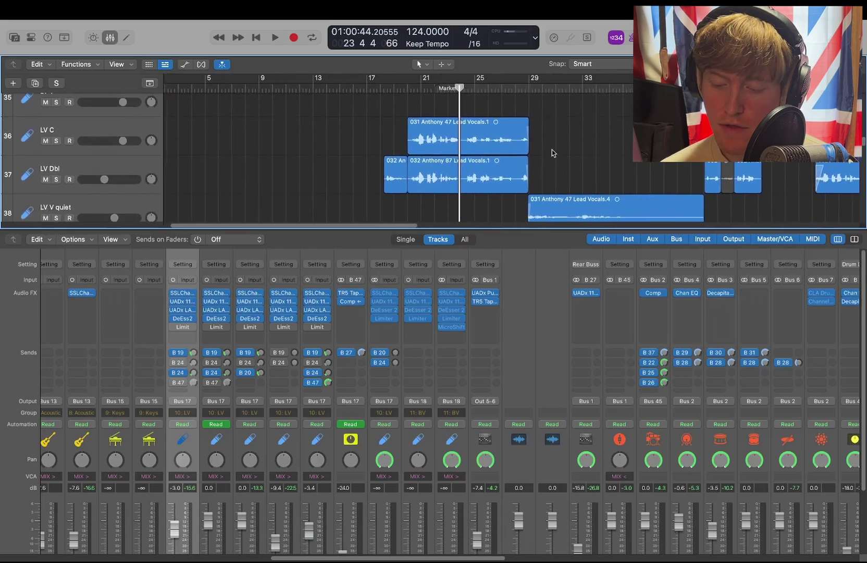
pyautogui.press('x')
pyautogui.scroll(3, 554, 153)
pyautogui.hscroll(2, 553, 153)
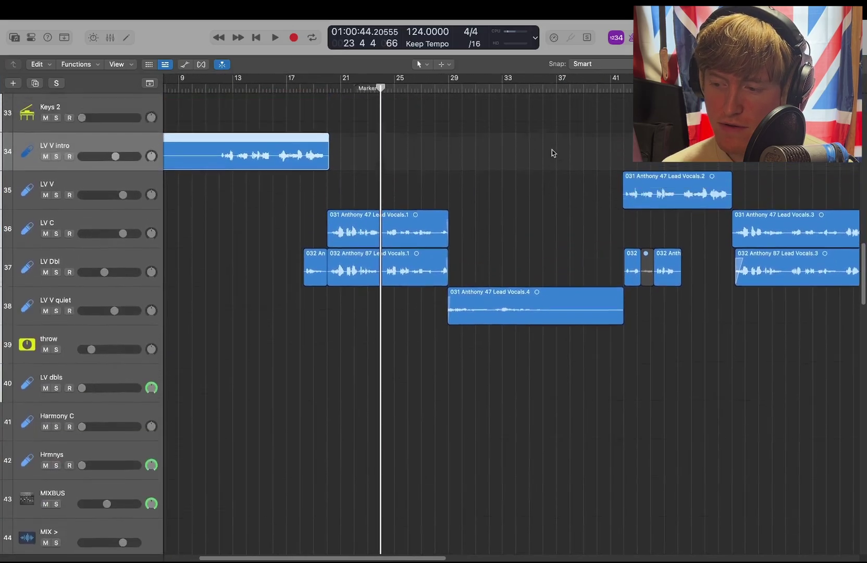
pyautogui.scroll(1, 553, 153)
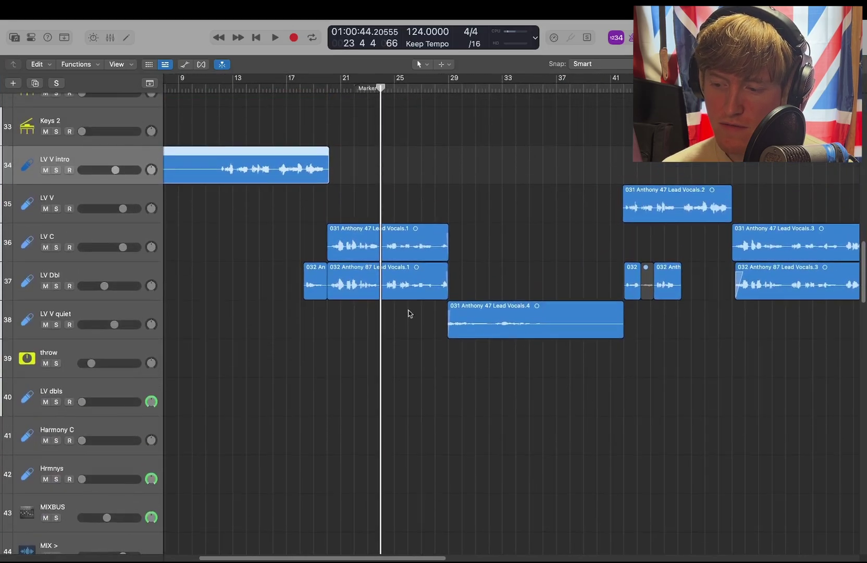
pyautogui.click(134, 316)
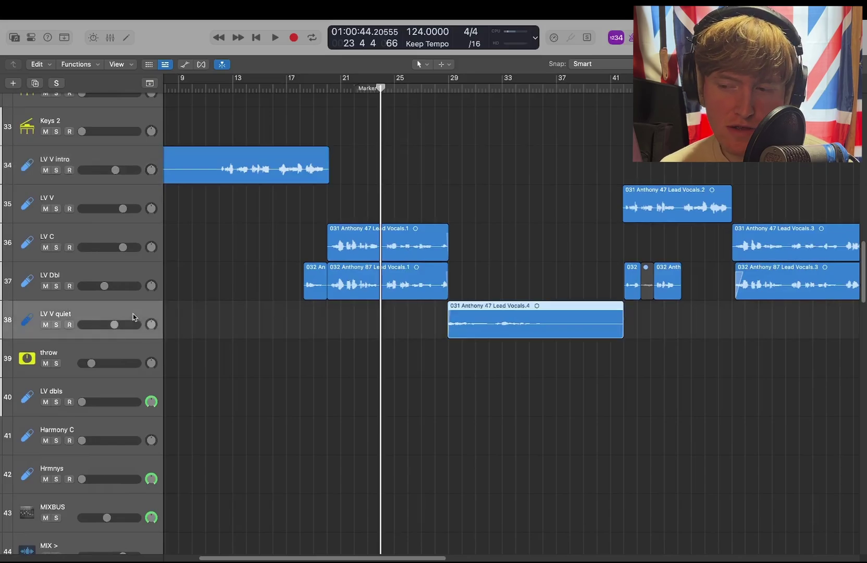
# Play back the song from about bar 23 to bar 37 to hear the LV V quiet vocal.
pyautogui.click(420, 89)
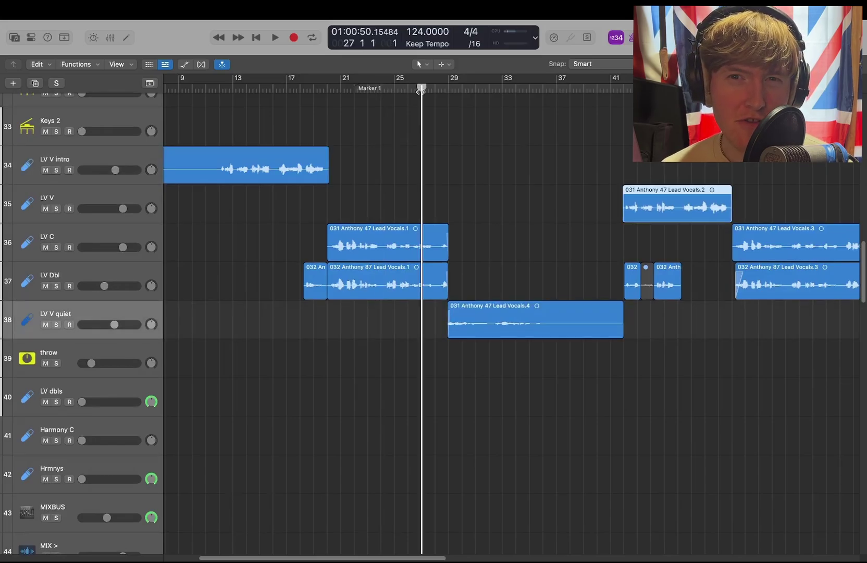
pyautogui.click(376, 89)
pyautogui.press('space')
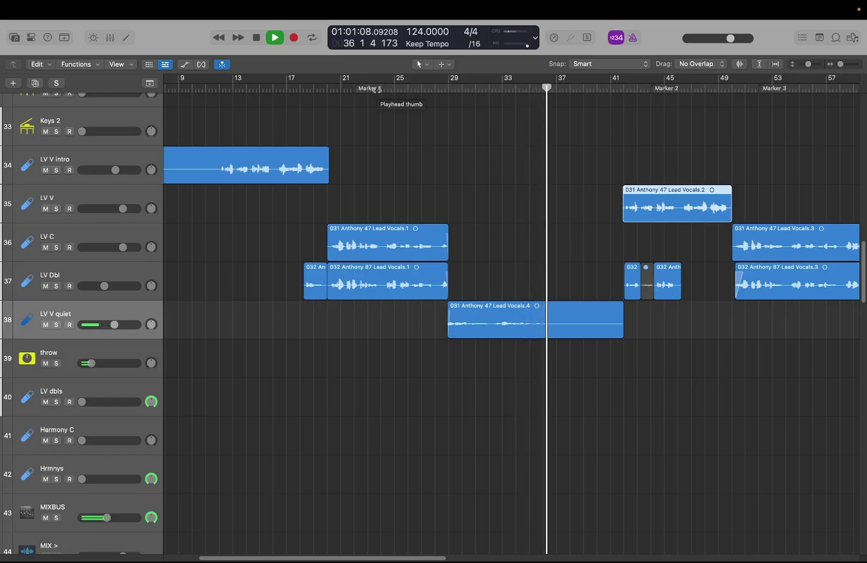
pyautogui.press('space')
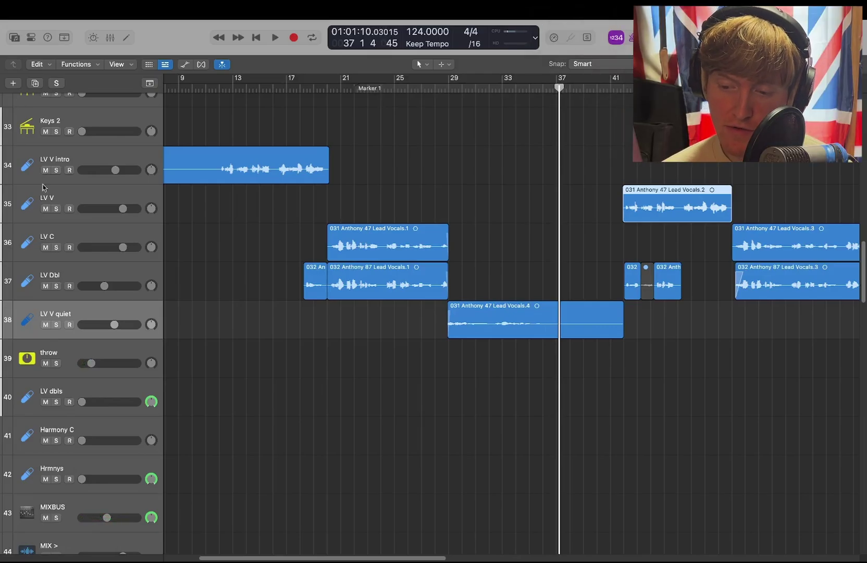
# Reselect the LV V quiet track, show the mixer and open its SSLChannel plug-in, keeping its channel strip uncovered.
pyautogui.click(75, 356)
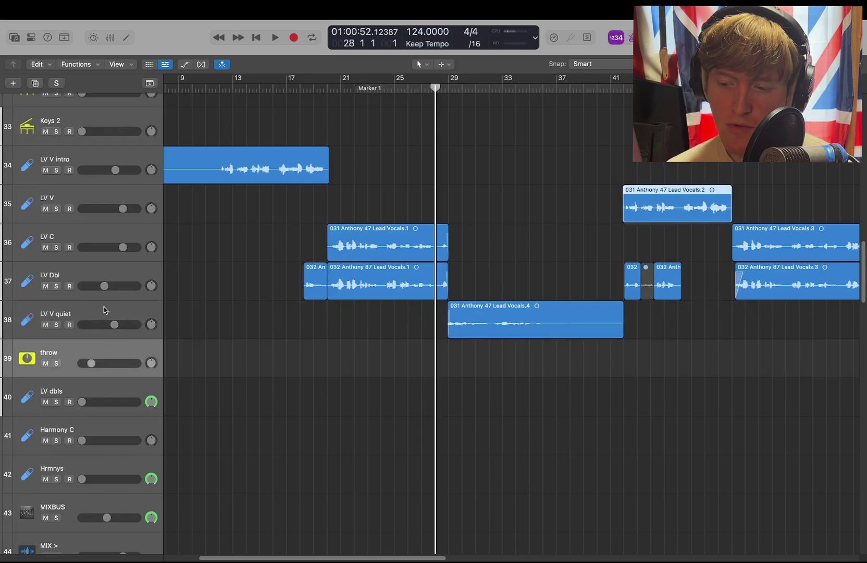
pyautogui.click(111, 308)
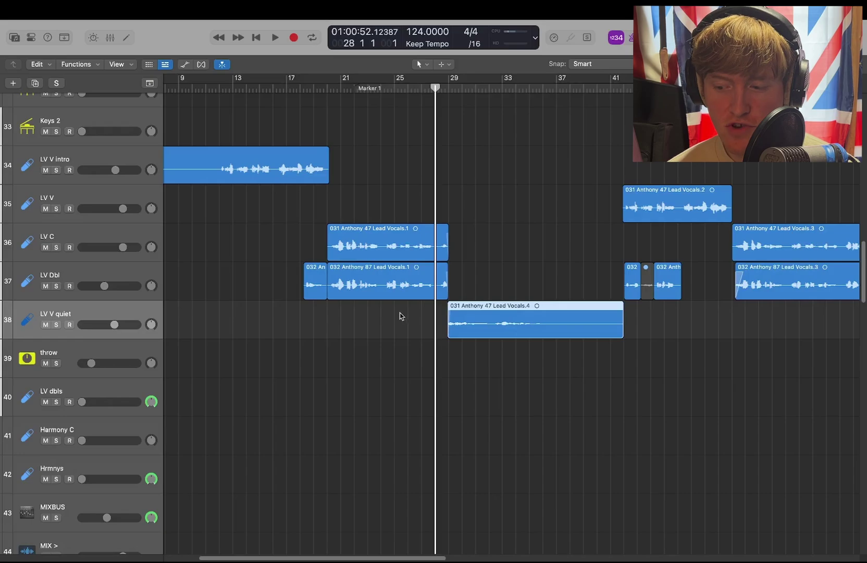
pyautogui.press('x')
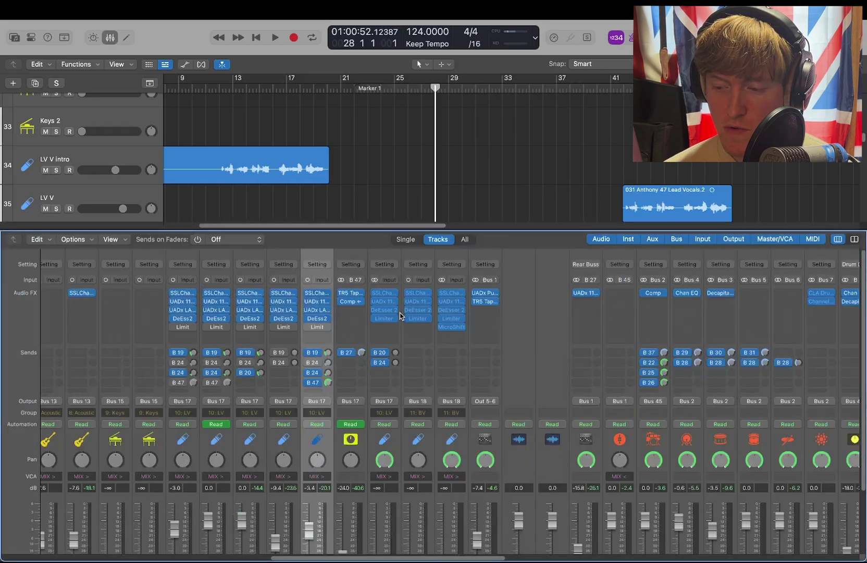
pyautogui.click(319, 294)
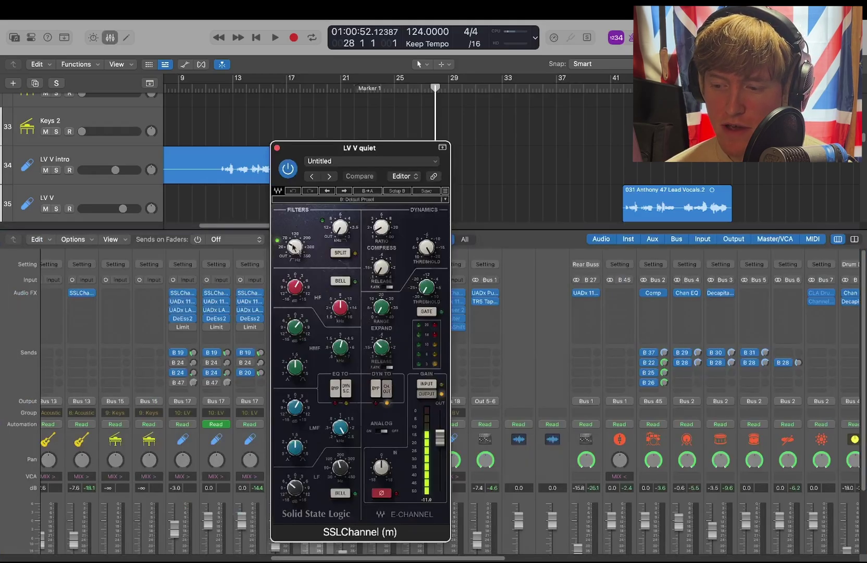
pyautogui.moveTo(391, 151); pyautogui.dragTo(184, 150)
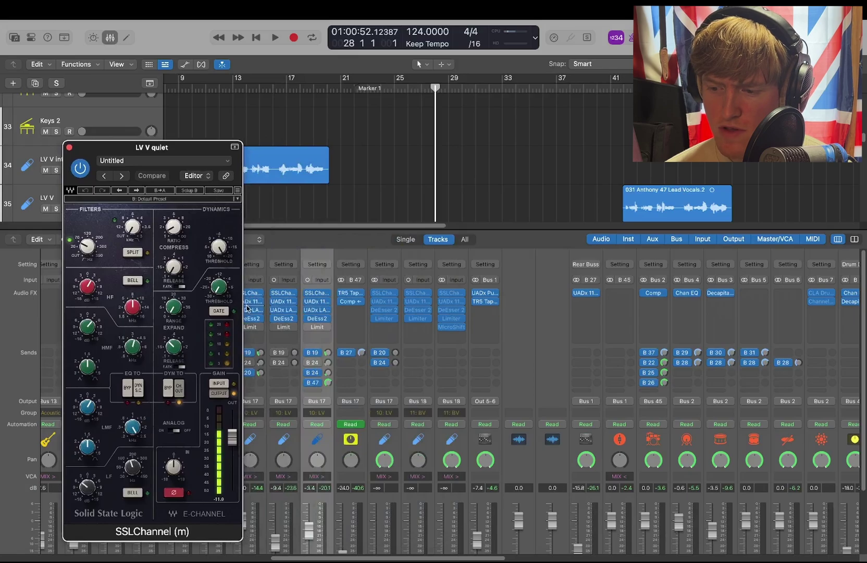
# Compare the UADx 1176 Rev A Compressor settings of LV V quiet and LV C, then close all open plug-in windows.
pyautogui.click(316, 302)
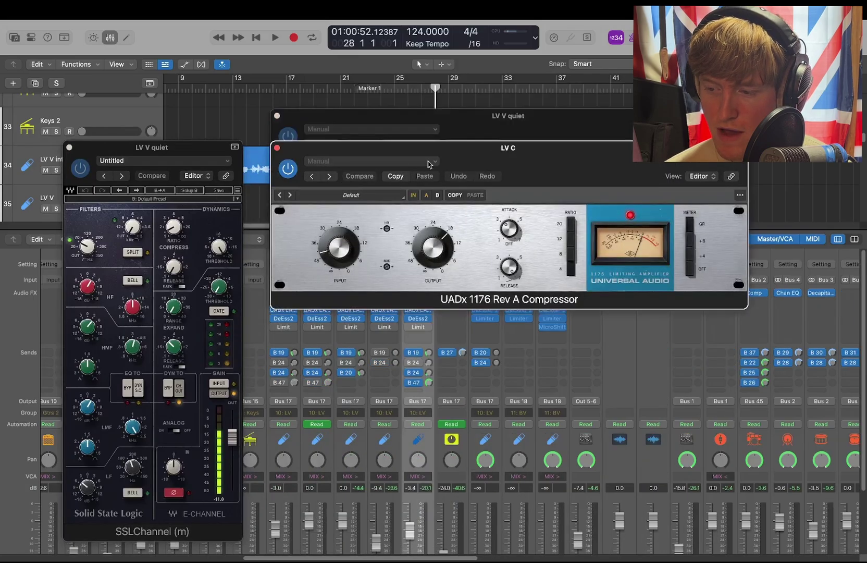
pyautogui.moveTo(537, 147); pyautogui.dragTo(550, 255)
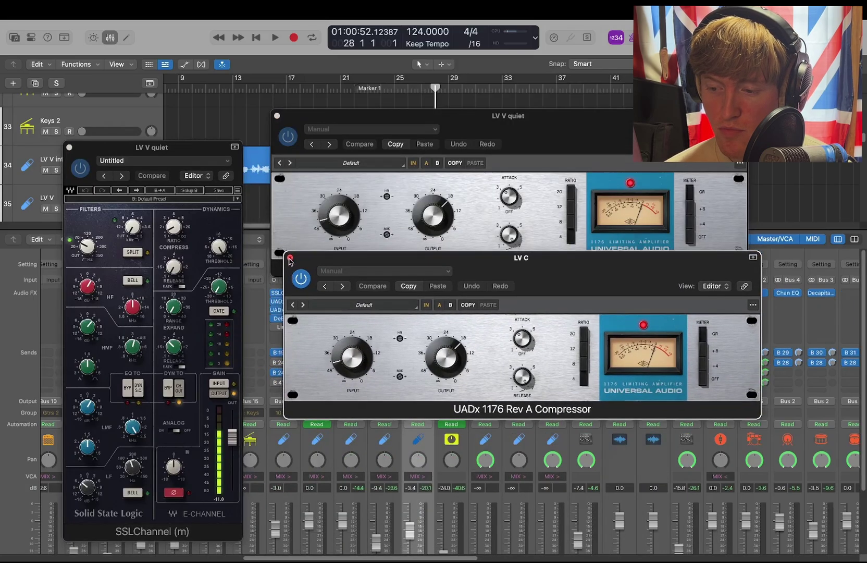
pyautogui.click(290, 257)
pyautogui.click(275, 115)
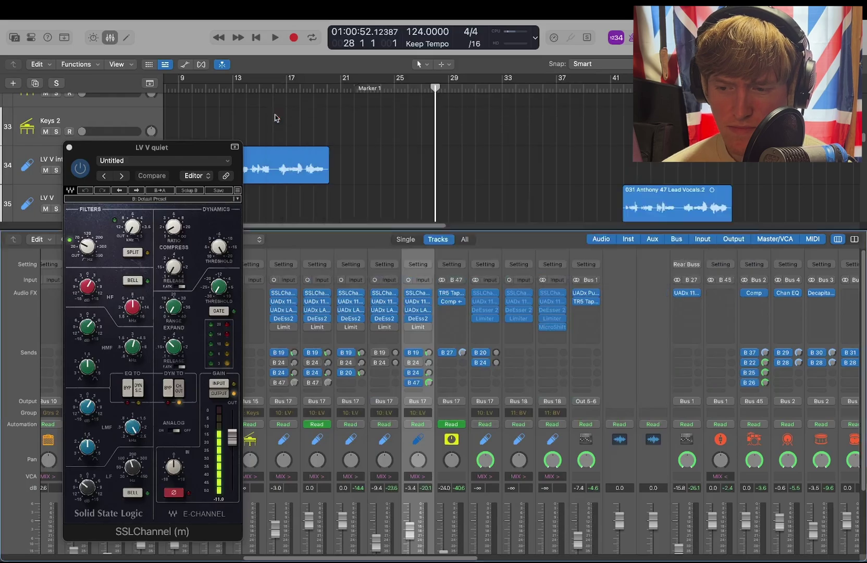
pyautogui.click(69, 147)
# Open the TR5 Tape Echo plug-in on the throw channel, hide the mixer and move the plug-in clear of the LV V quiet region.
pyautogui.scroll(-3, 435, 165)
pyautogui.scroll(-3, 435, 164)
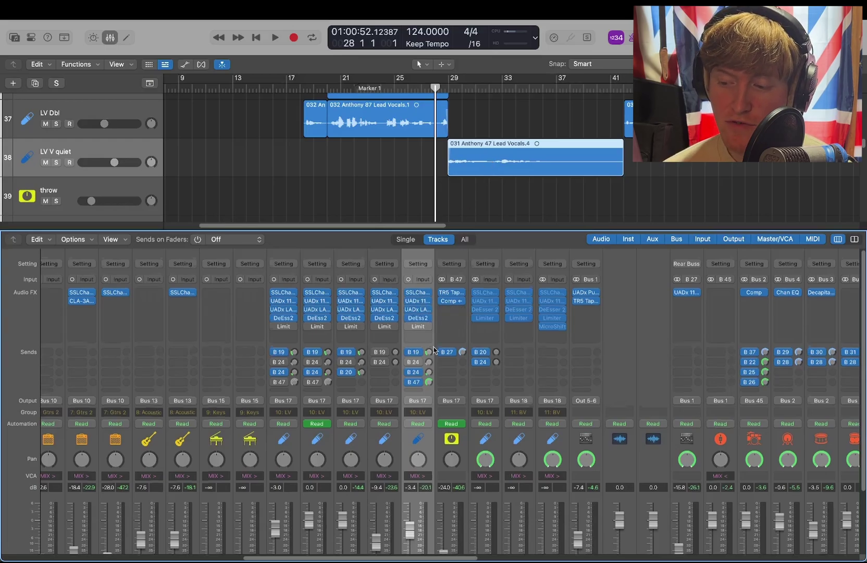
pyautogui.scroll(-2, 436, 348)
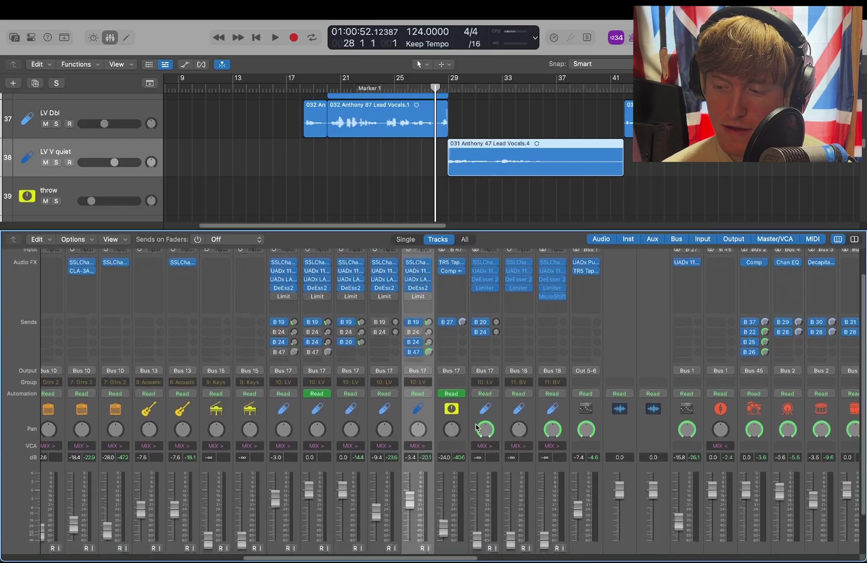
pyautogui.scroll(-3, 457, 427)
pyautogui.click(458, 427)
pyautogui.scroll(3, 457, 427)
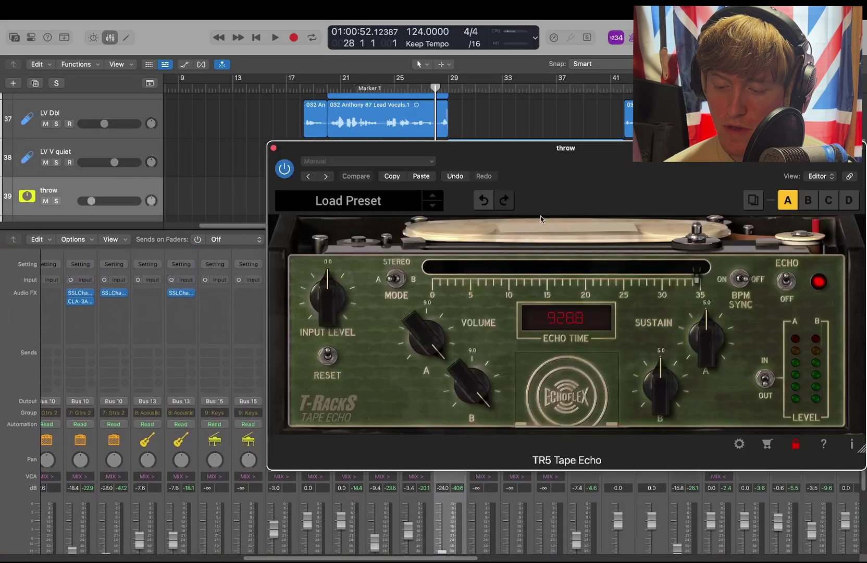
pyautogui.press('x')
pyautogui.moveTo(567, 167); pyautogui.dragTo(451, 244)
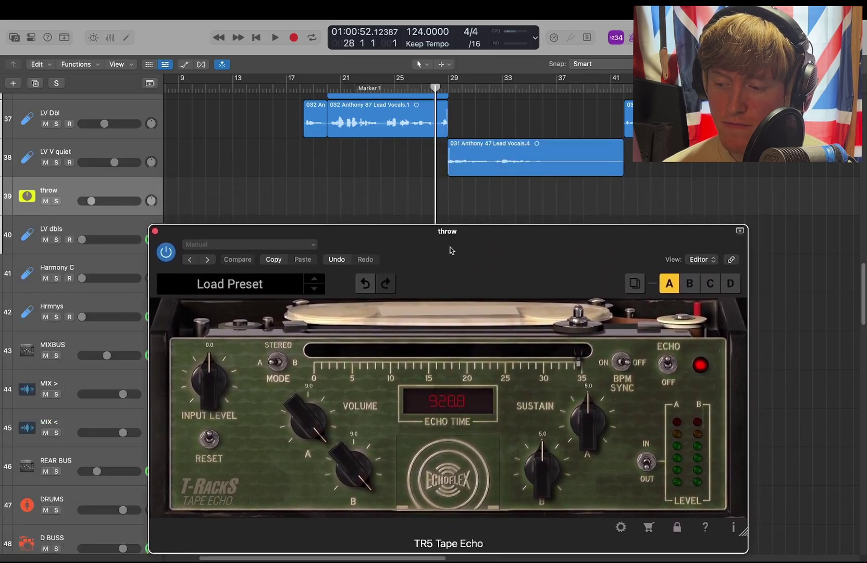
# Close the TR5 Tape Echo, solo LV V quiet and throw, and play them back to about bar 36, showing the mixer.
pyautogui.click(157, 224)
pyautogui.click(56, 162)
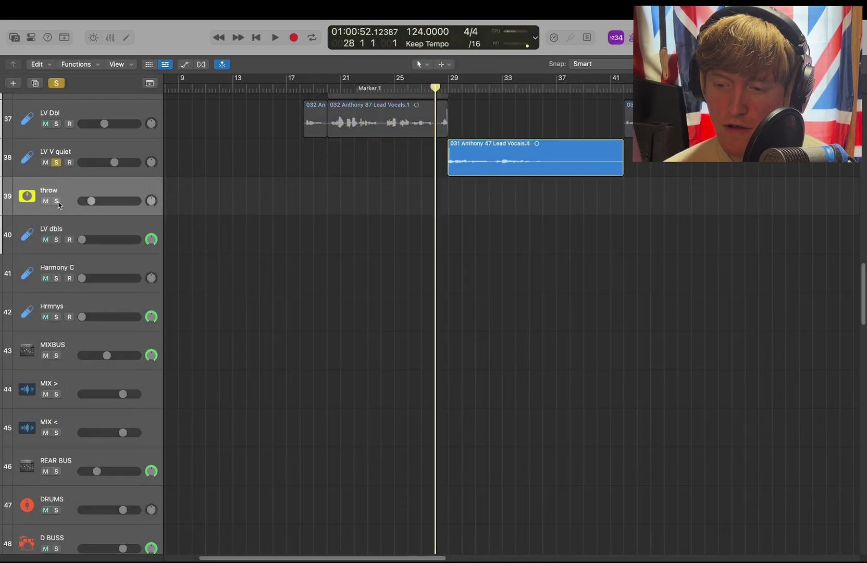
pyautogui.press('space')
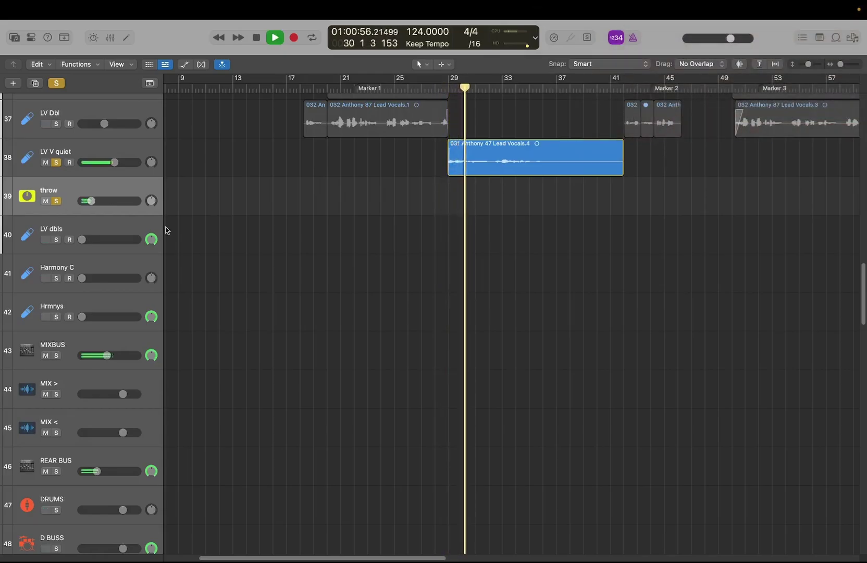
pyautogui.press('x')
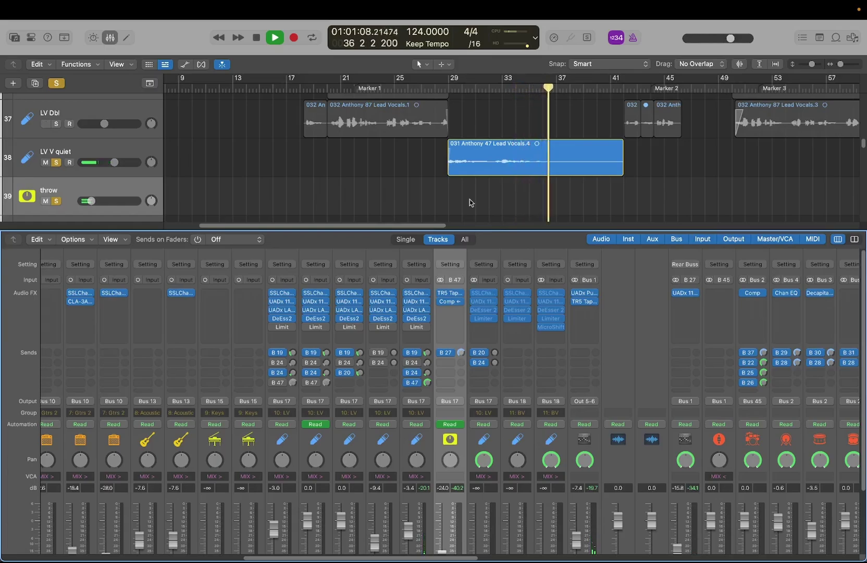
pyautogui.press('space')
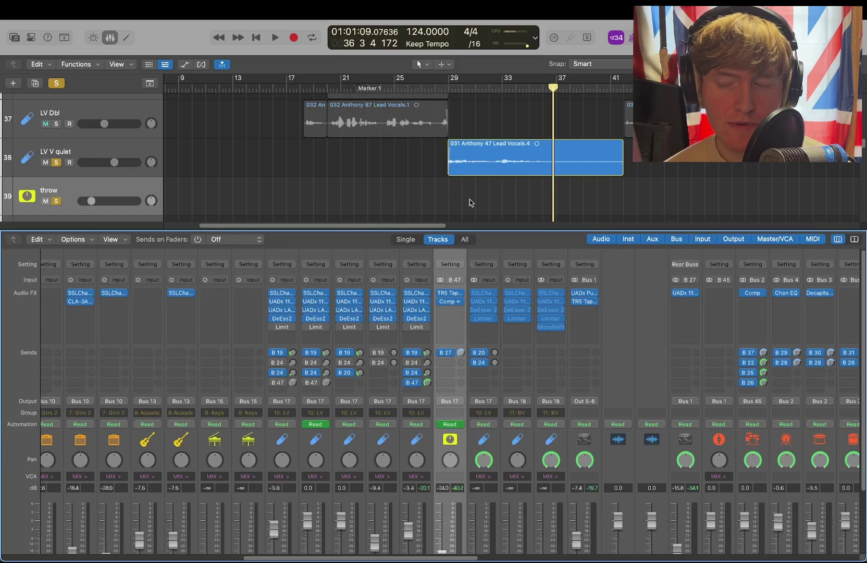
# Review the Compressor settings on the throw channel, including its side chain, and close the plug-in window.
pyautogui.click(450, 304)
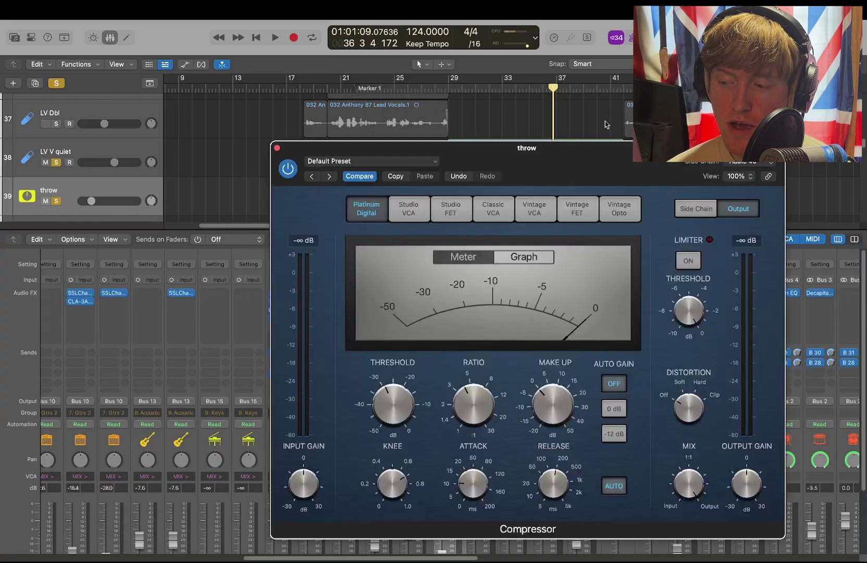
pyautogui.moveTo(575, 159); pyautogui.dragTo(499, 157)
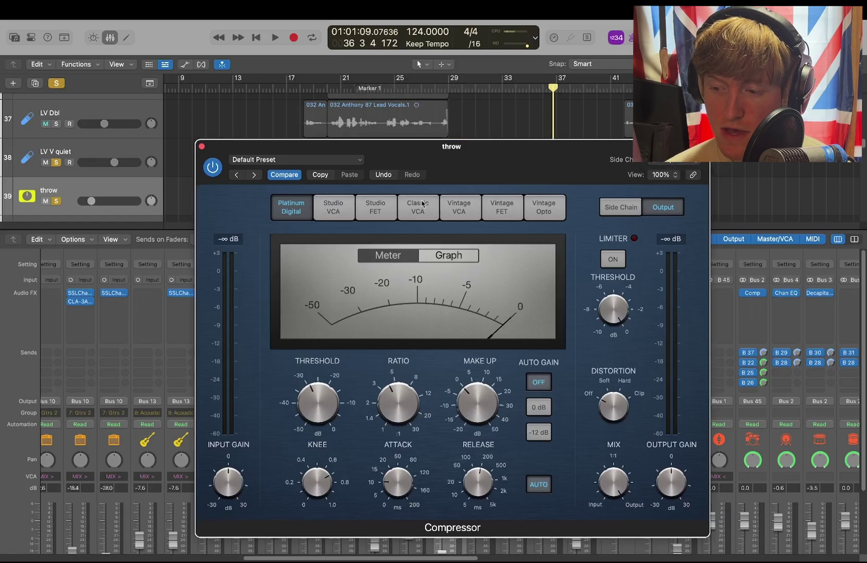
pyautogui.click(201, 147)
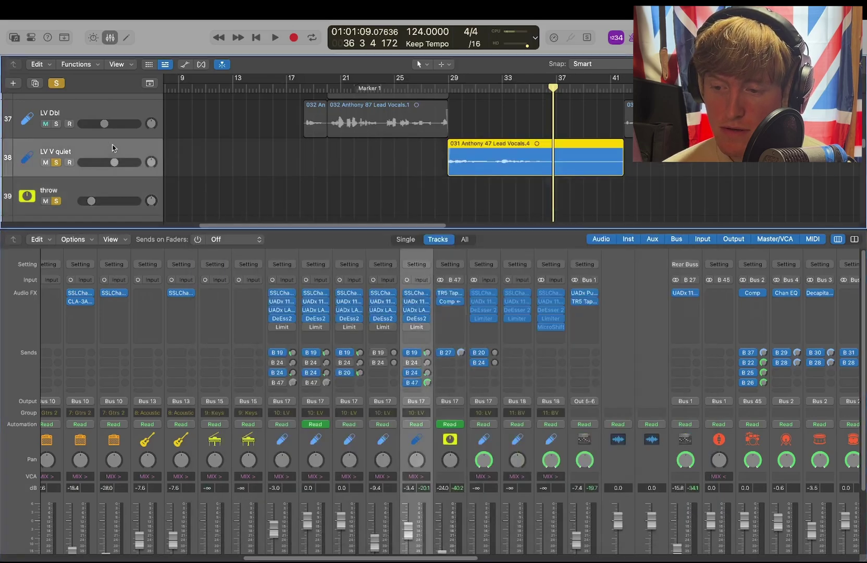
# Play the soloed LV V quiet and throw from bar 29 to about bar 37 with throw's Compressor open and the mixer hidden, and close the plug-in.
pyautogui.click(107, 154)
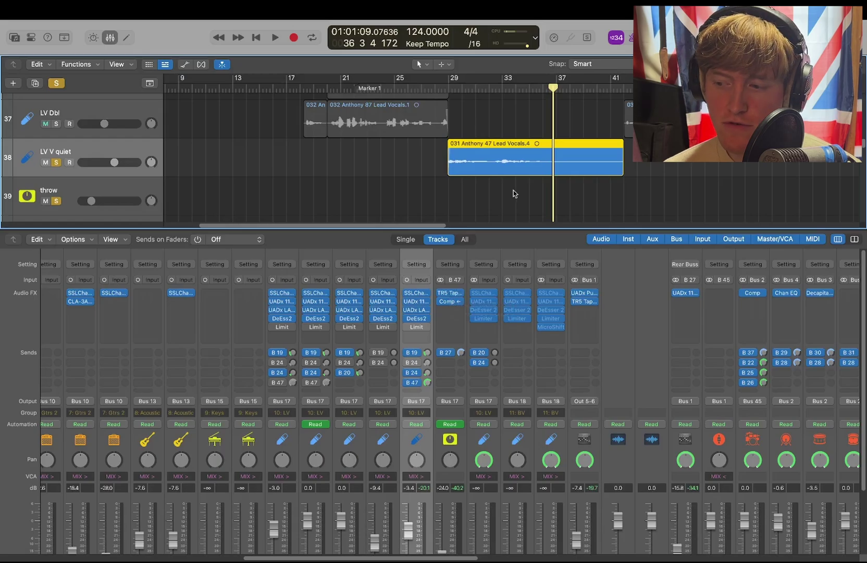
pyautogui.click(446, 89)
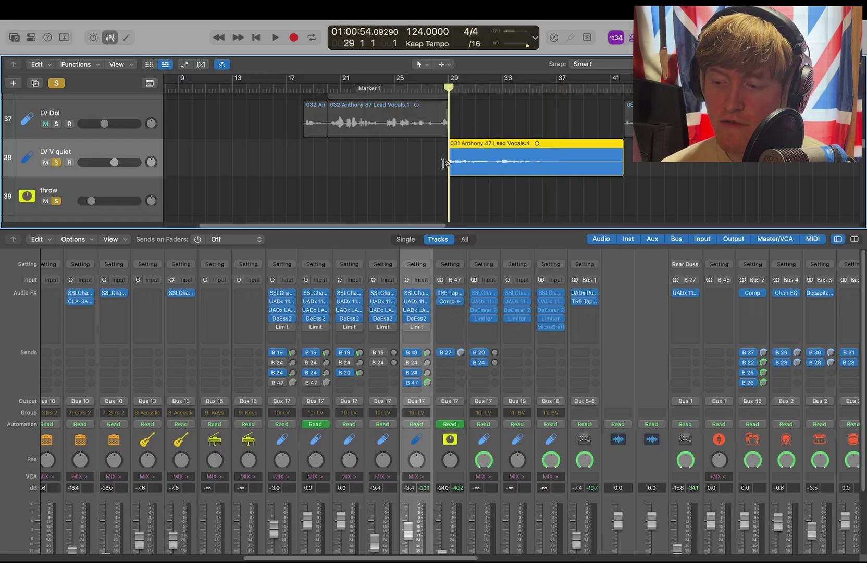
pyautogui.click(449, 301)
pyautogui.moveTo(547, 184); pyautogui.dragTo(405, 185)
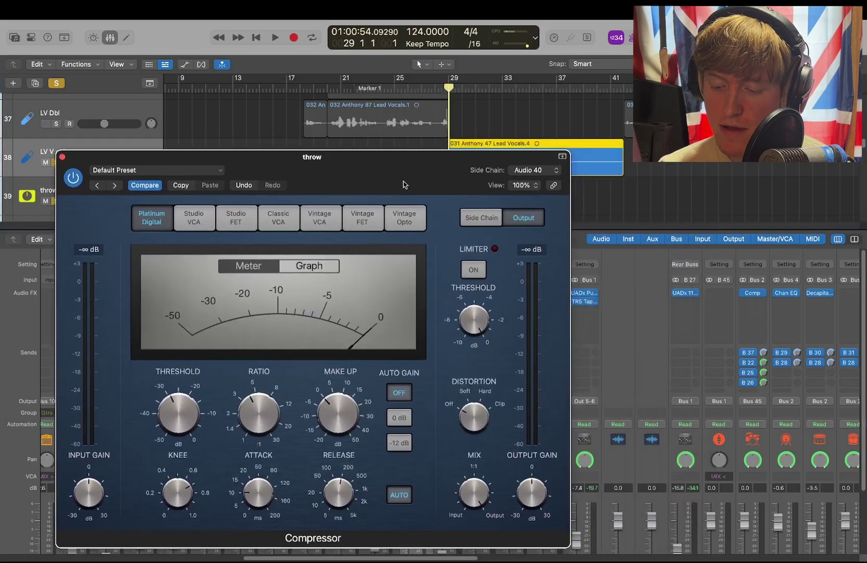
pyautogui.press('x')
pyautogui.press('space')
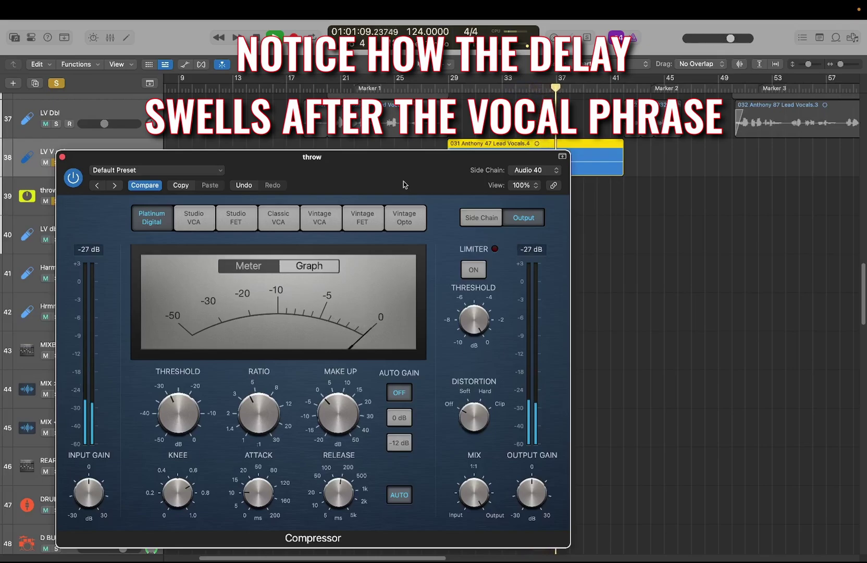
pyautogui.press('space')
pyautogui.click(62, 157)
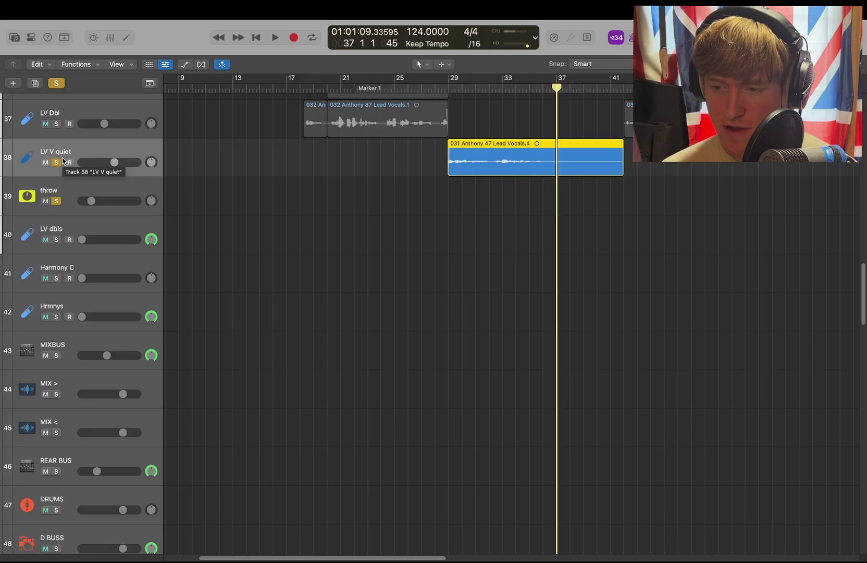
# Play the LV V quiet section in the full mix to about bar 36 with the throw track muted and the solos off.
pyautogui.scroll(5, 91, 236)
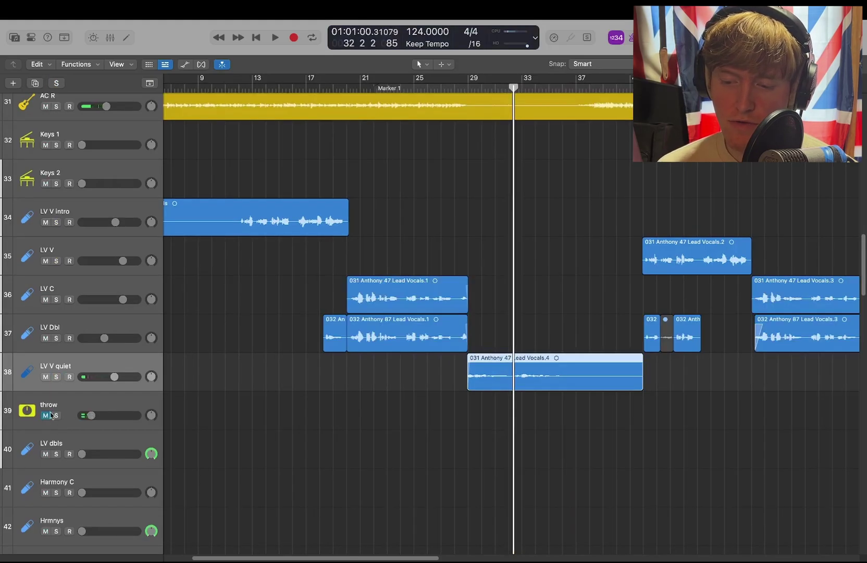
pyautogui.doubleClick(458, 90)
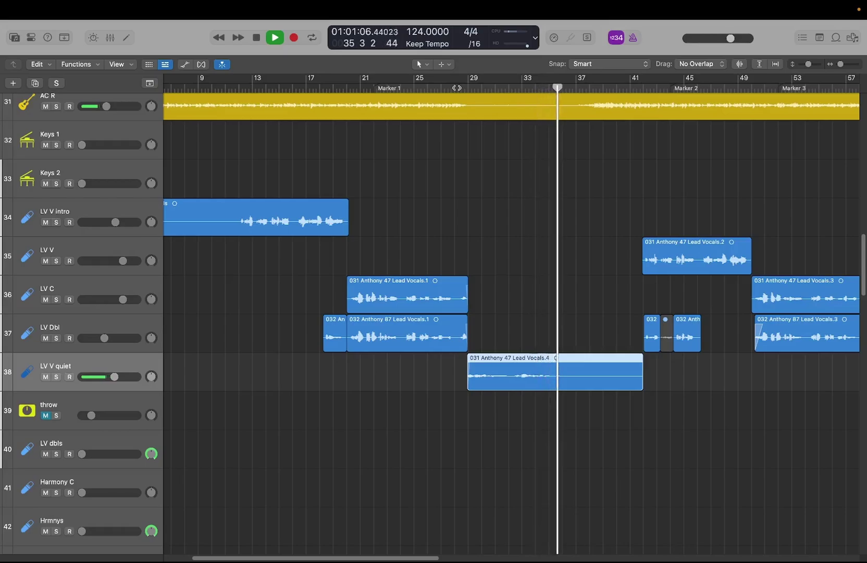
pyautogui.press('space')
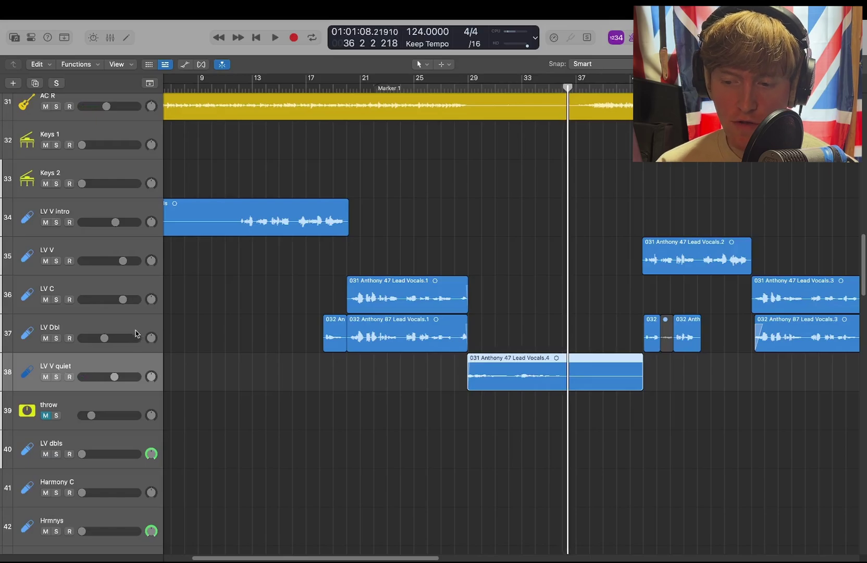
# Check LV V quiet's bus 47 send and the throw channel in the mixer, leaving throw unmuted and the mixer hidden.
pyautogui.press('x')
pyautogui.scroll(3, 414, 397)
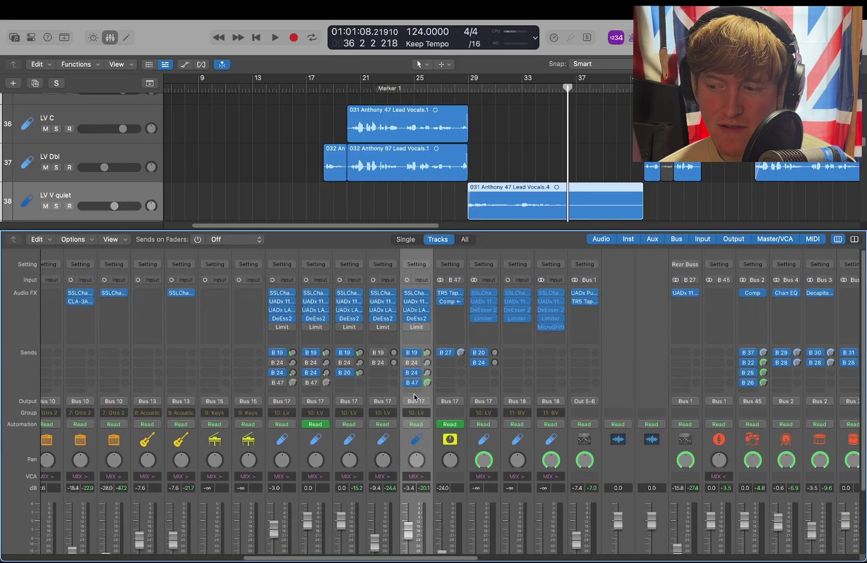
pyautogui.scroll(-3, 457, 495)
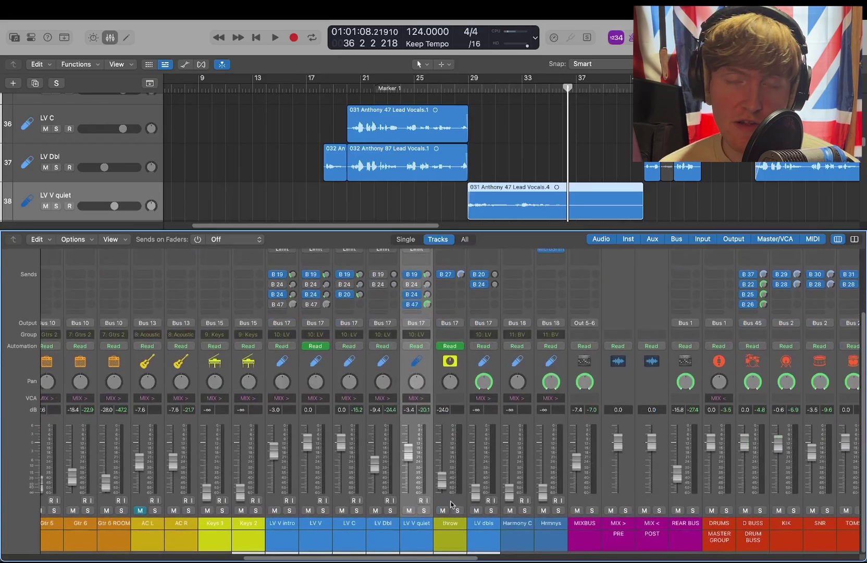
pyautogui.press('x')
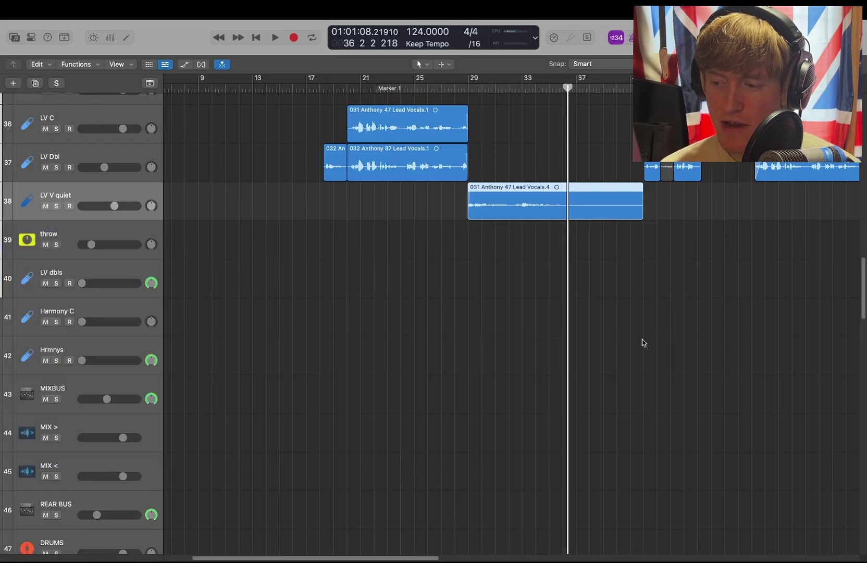
# Show the track automation and select the LV V track to examine its send mute automation around bars 45 to 50.
pyautogui.scroll(3, 643, 342)
pyautogui.hscroll(3, 643, 343)
pyautogui.press('a')
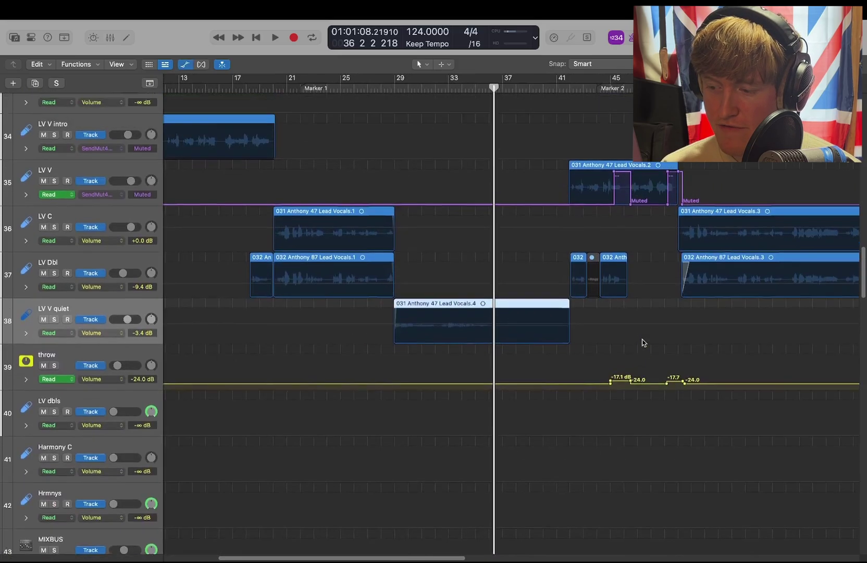
pyautogui.scroll(2, 641, 329)
pyautogui.hscroll(3, 635, 299)
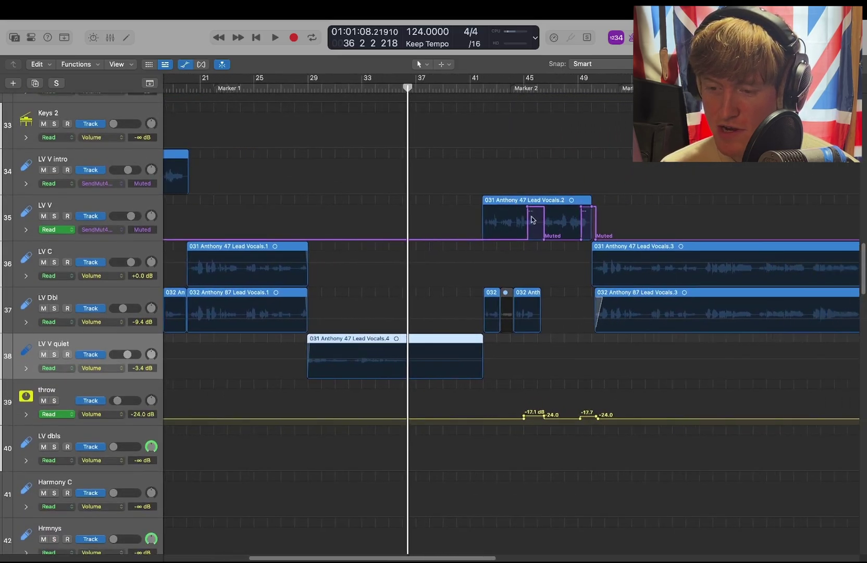
pyautogui.click(102, 207)
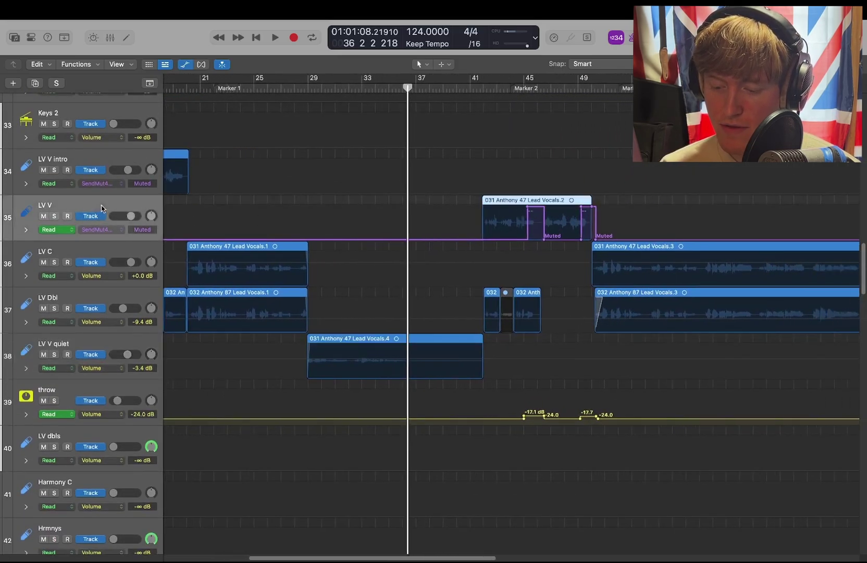
# Show the mixer and place the playhead at about bar 45 to check how automation switches LV V's bus 47 send.
pyautogui.press('x')
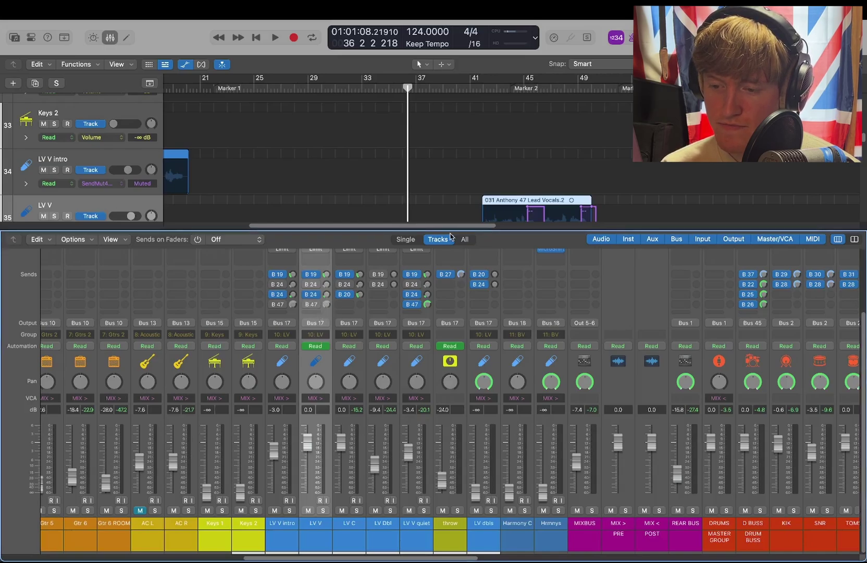
pyautogui.scroll(-2, 429, 214)
pyautogui.hscroll(2, 428, 214)
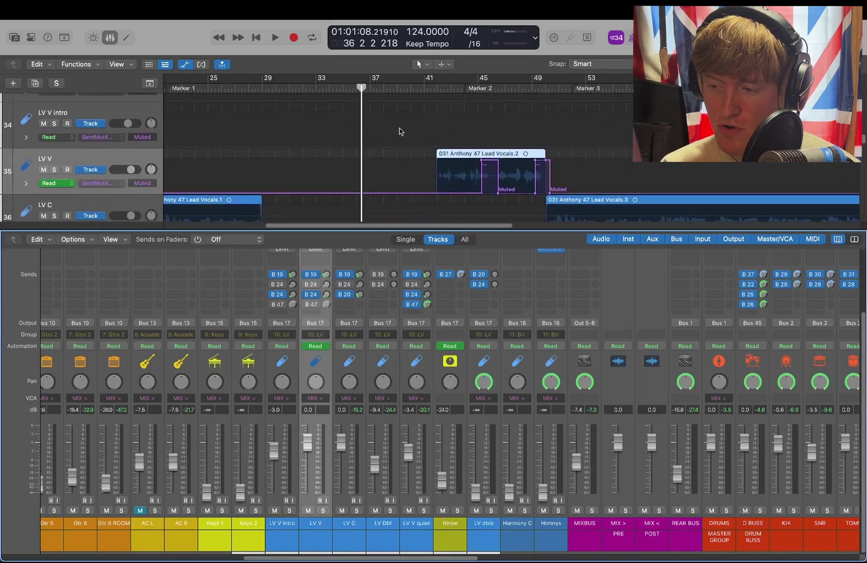
pyautogui.click(481, 89)
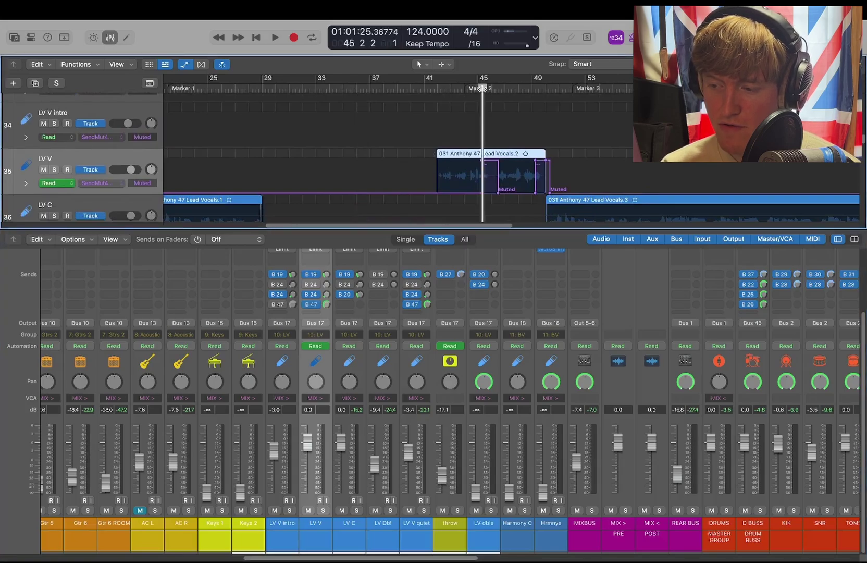
# Play back LV V's send mute automation close up, from just before bar 45 to about bar 50.
pyautogui.scroll(5, 484, 156)
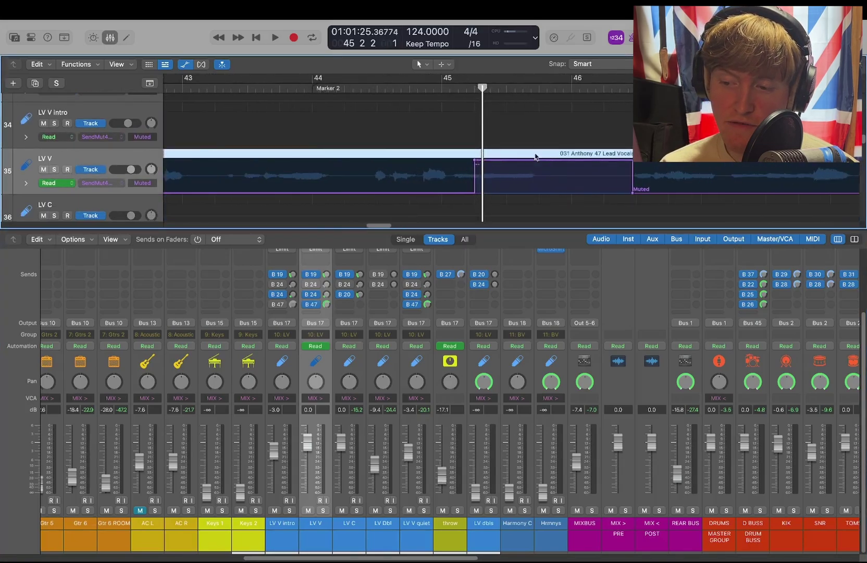
pyautogui.hscroll(3, 486, 161)
pyautogui.scroll(-1, 485, 160)
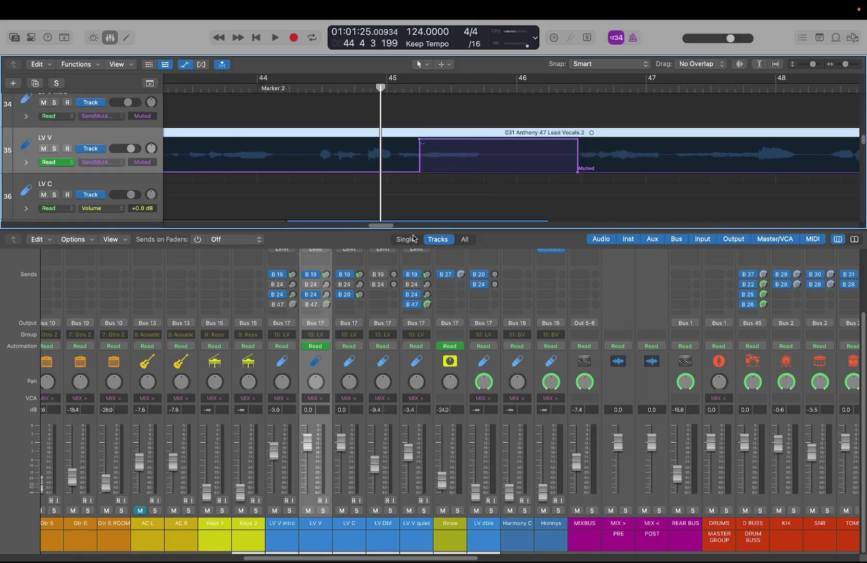
pyautogui.press('space')
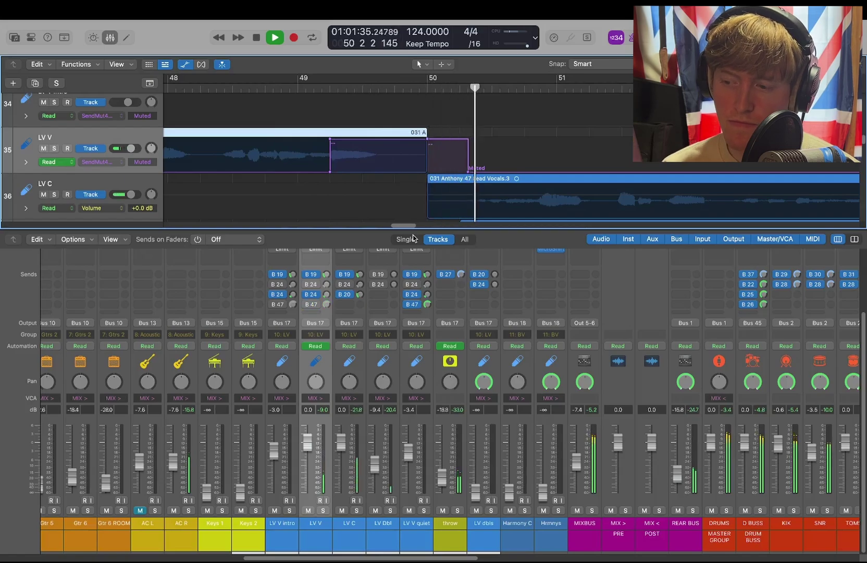
pyautogui.press('space')
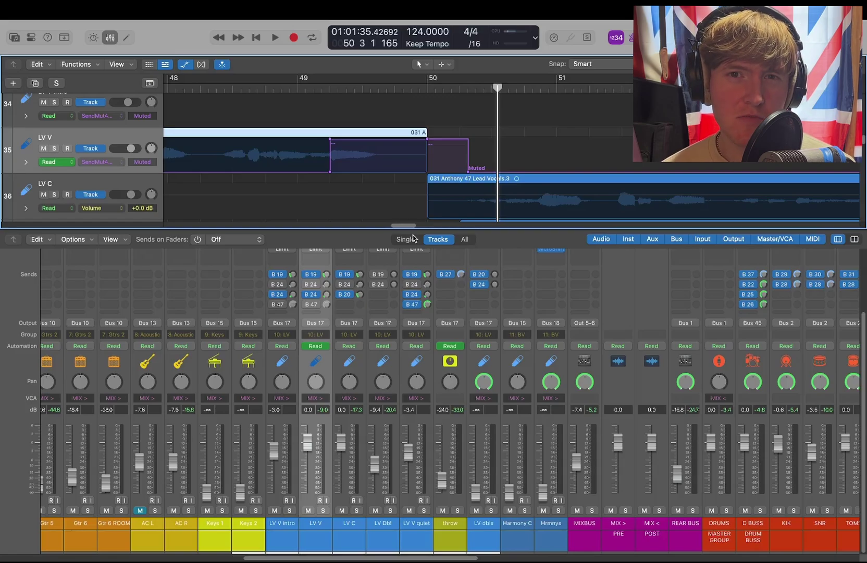
# Hide the automation and the mixer and bring all lead vocal regions of the whole song into view.
pyautogui.press('a')
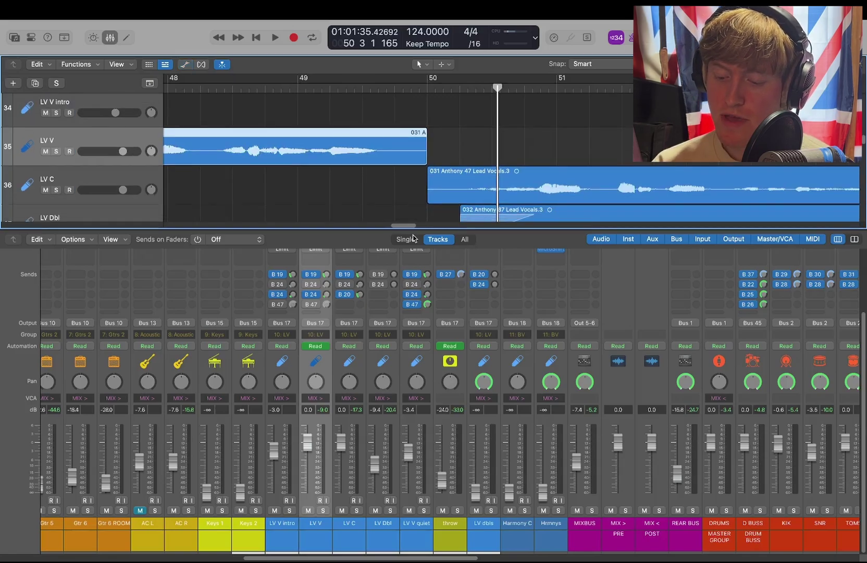
pyautogui.press('super+Left')
pyautogui.press('super+Left')
pyautogui.press('super+Left')
pyautogui.press('super+Left')
pyautogui.press('super+Left')
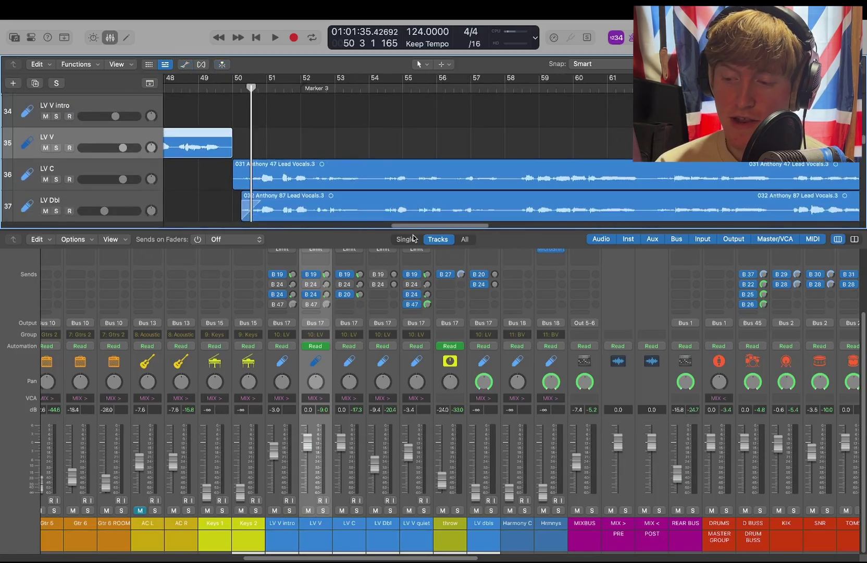
pyautogui.press('x')
pyautogui.press('super+Left')
pyautogui.press('super+Left')
pyautogui.press('super+Left')
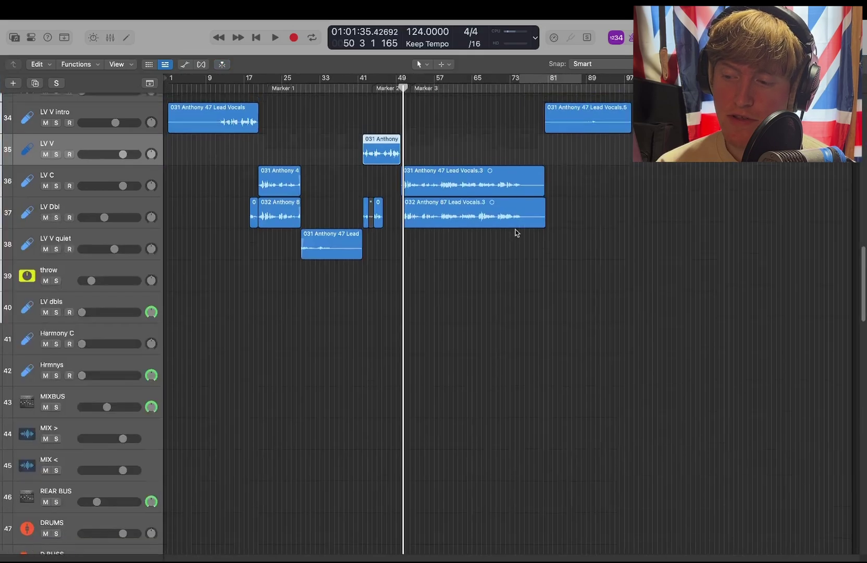
pyautogui.scroll(5, 515, 232)
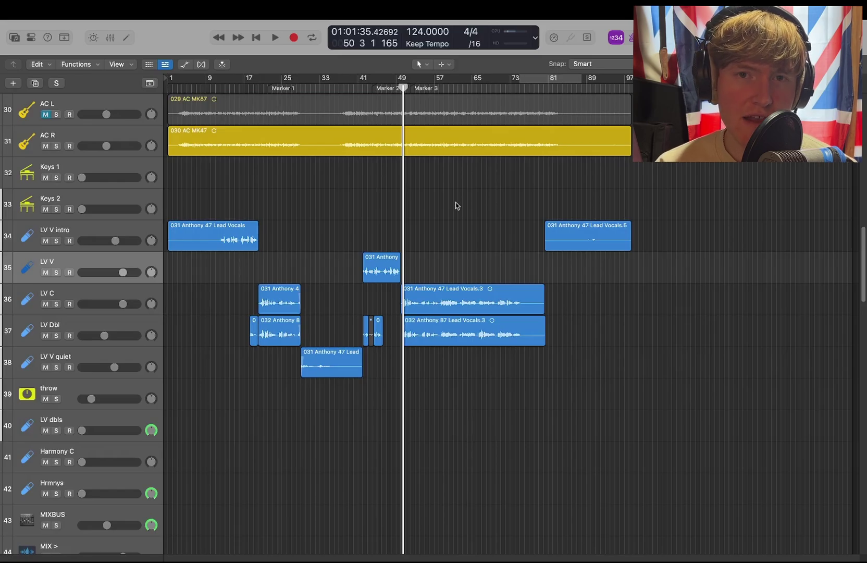
# Select the LV V intro track and set the playhead at bar 13, with its vocal region seen closer up.
pyautogui.click(142, 233)
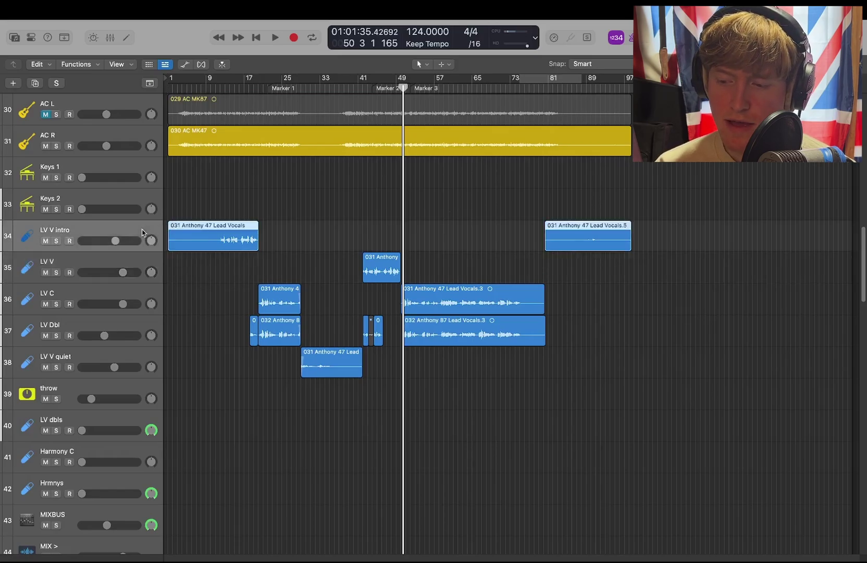
pyautogui.press('space')
pyautogui.press('super+Right')
pyautogui.press('super+Right')
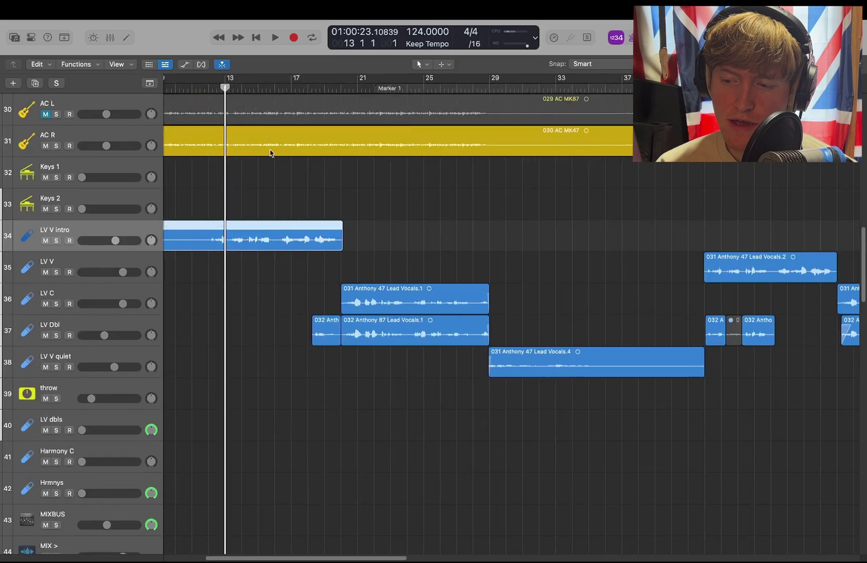
pyautogui.hscroll(-2, 270, 152)
pyautogui.scroll(1, 270, 153)
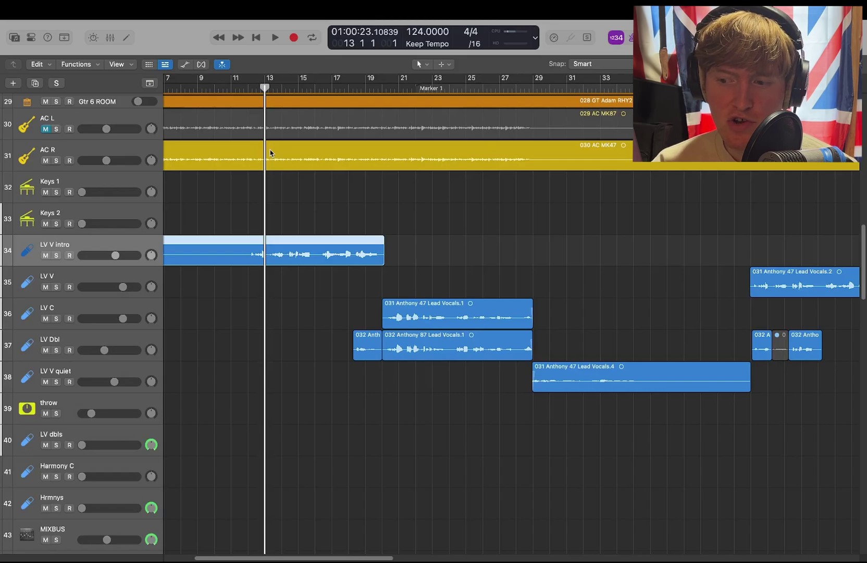
# Play back the LV V intro vocal within the mix from bar 13 into bar 15.
pyautogui.press('space')
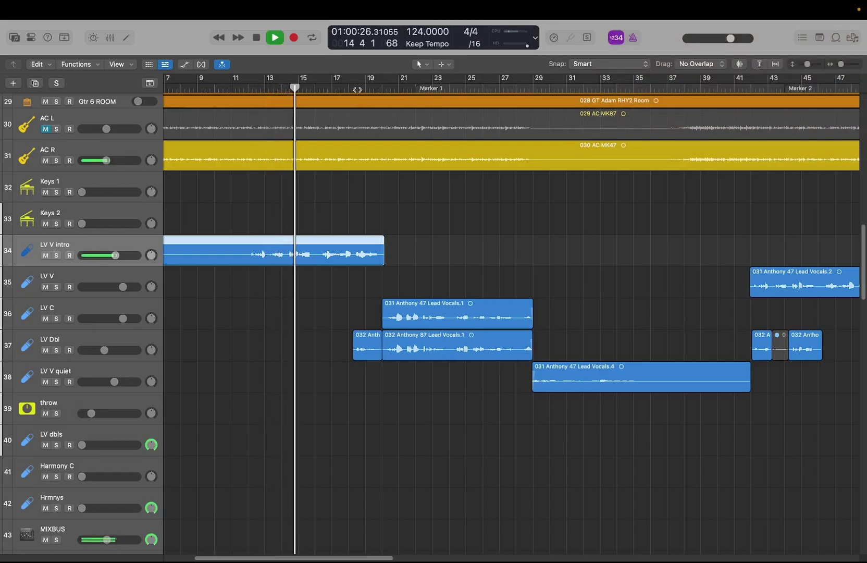
pyautogui.press('space')
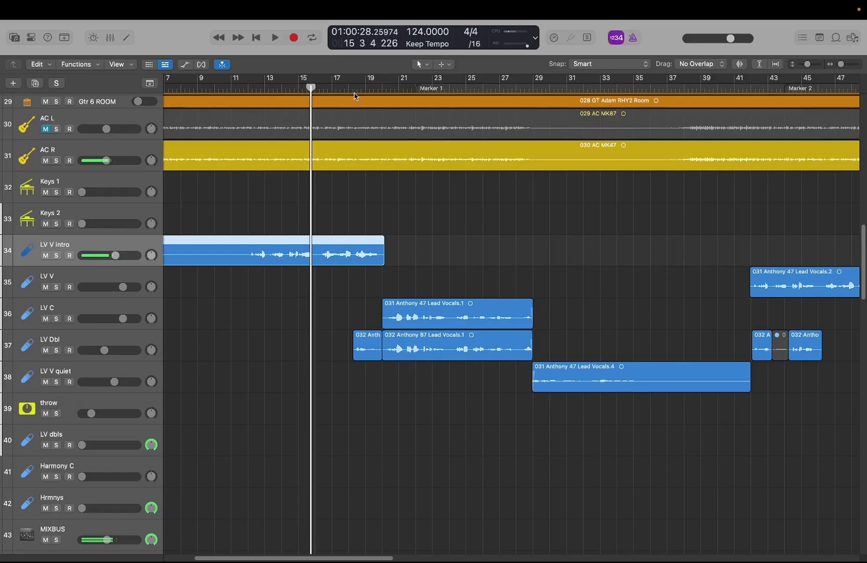
pyautogui.hscroll(-5, 348, 280)
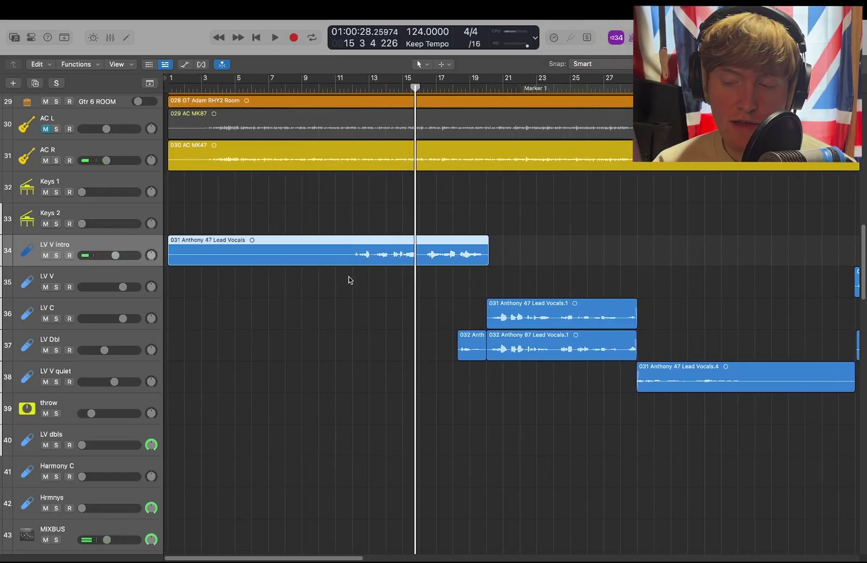
# Show the mixer to check the plug-ins and sends on the lead vocal channels, and hide it again.
pyautogui.press('x')
pyautogui.scroll(1, 354, 303)
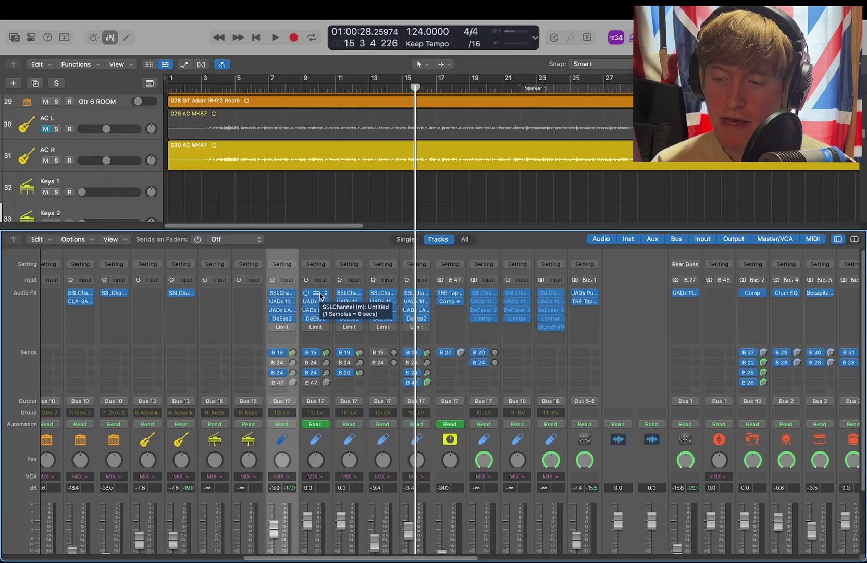
pyautogui.press('x')
# Bring the lead vocal regions from the intro to the end of the song into view to compare their split across tracks.
pyautogui.press('super+Left')
pyautogui.press('super+Left')
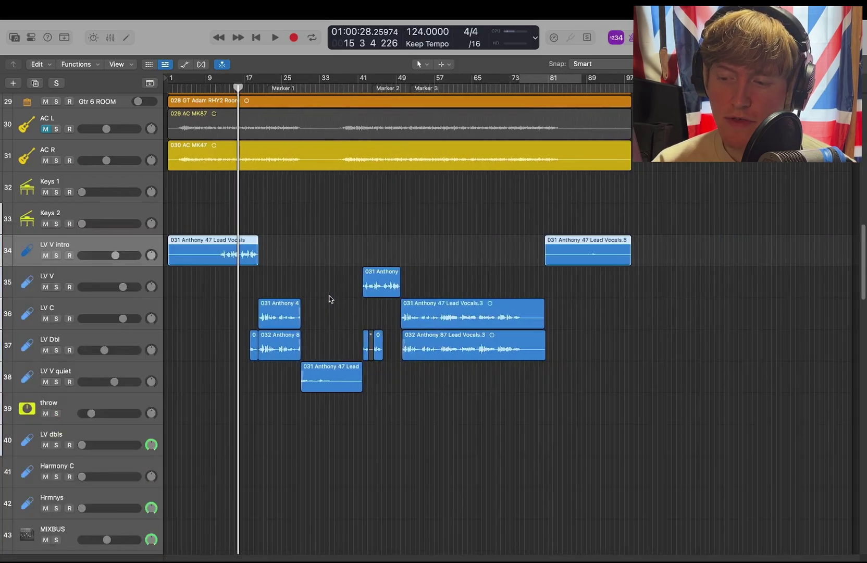
pyautogui.press('super+Right')
pyautogui.press('super+Right')
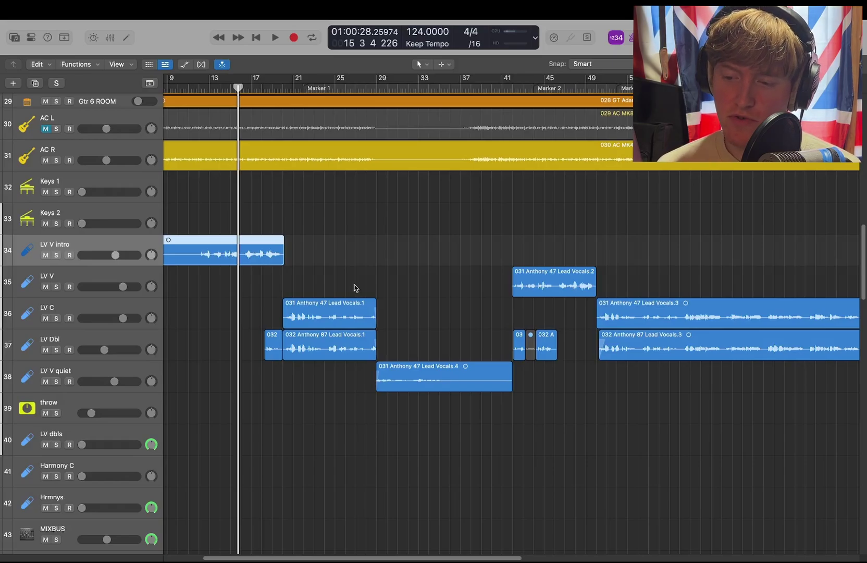
pyautogui.press('super+Left')
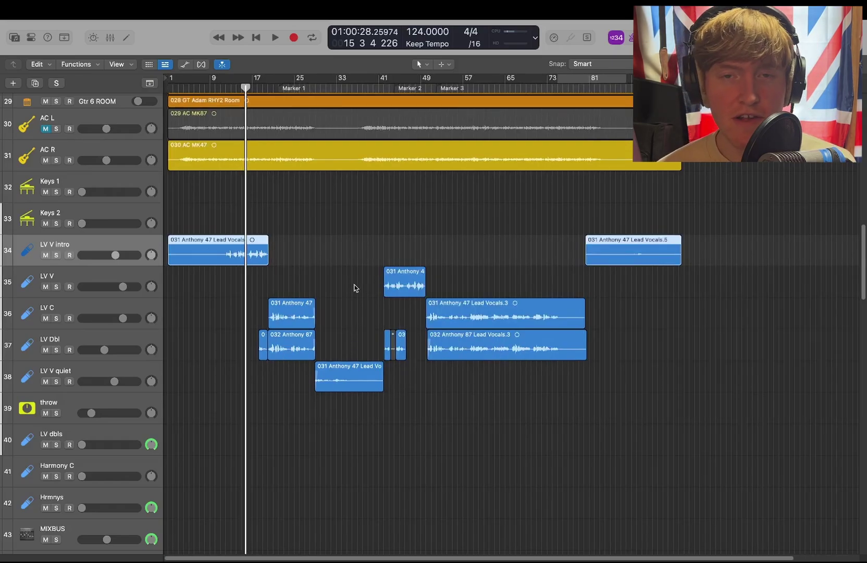